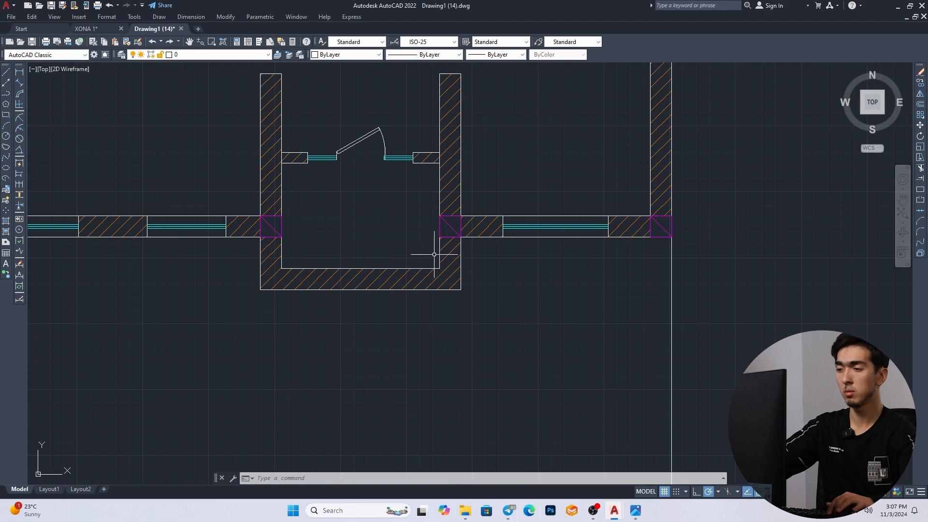
# Trim away the hatch filling the three walls of the balcony projecting below the door.
pyautogui.write('tr')
pyautogui.press('space')
pyautogui.click(449, 259)
pyautogui.click(447, 273)
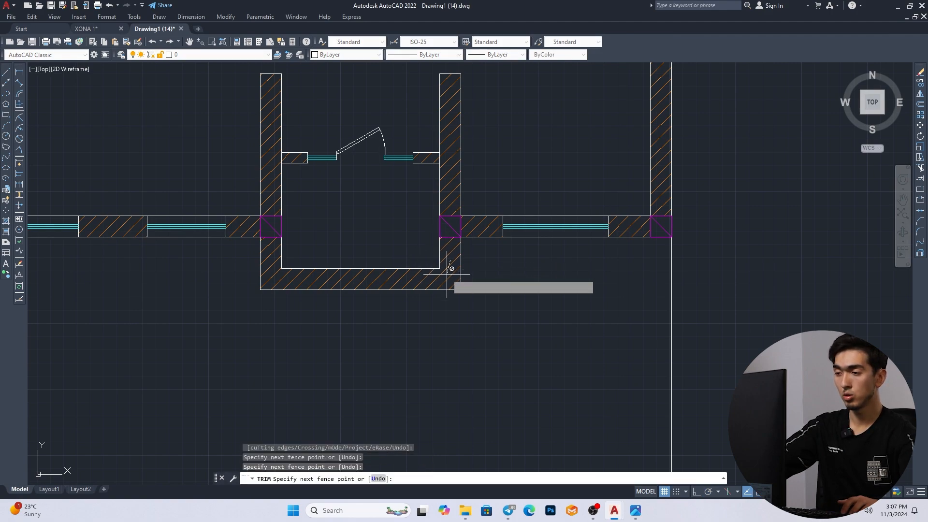
pyautogui.click(439, 282)
pyautogui.click(421, 282)
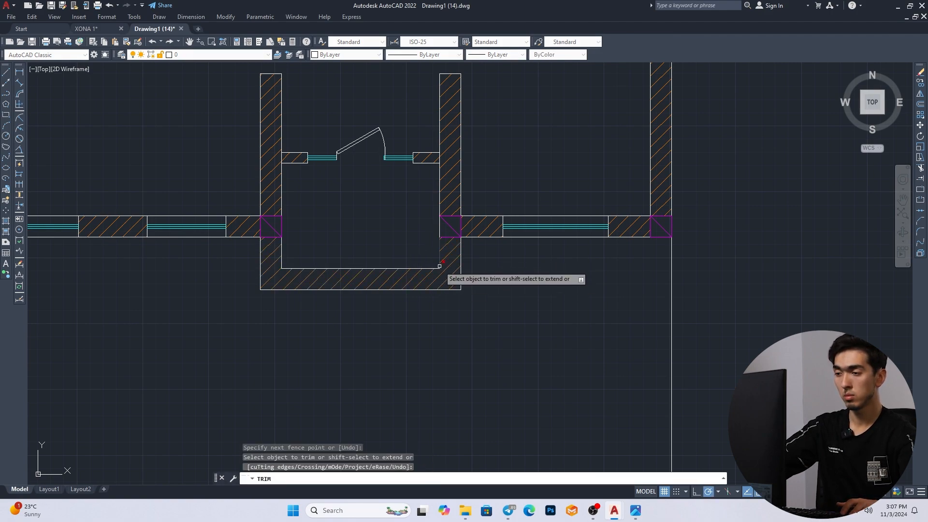
pyautogui.click(423, 278)
pyautogui.press('Escape')
# Trim off the inner wall lines of the balcony, keeping only its outer outline.
pyautogui.click(439, 255)
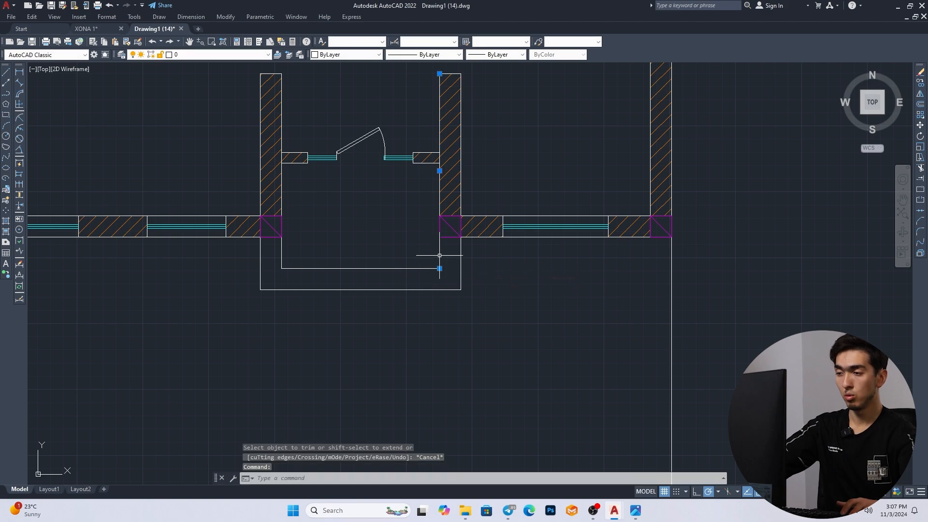
pyautogui.press('Escape')
pyautogui.write('tr')
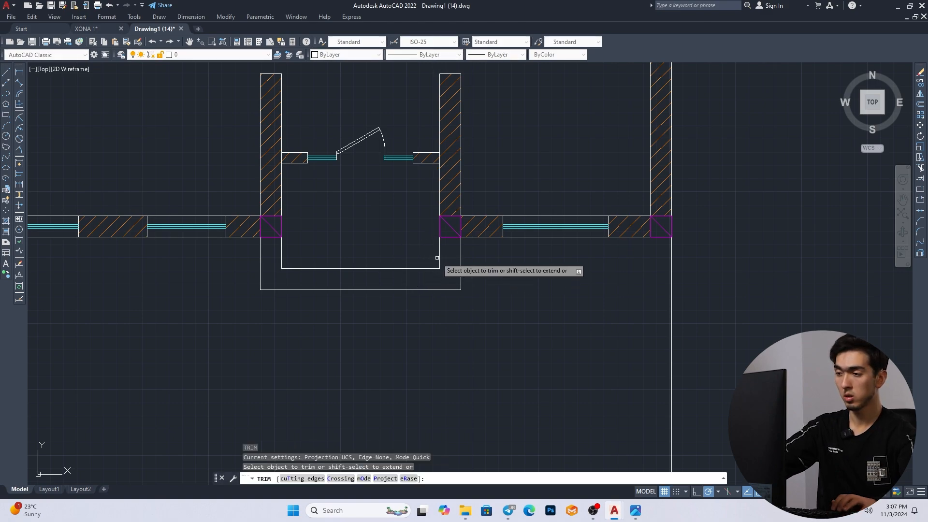
pyautogui.press('space')
pyautogui.click(417, 269)
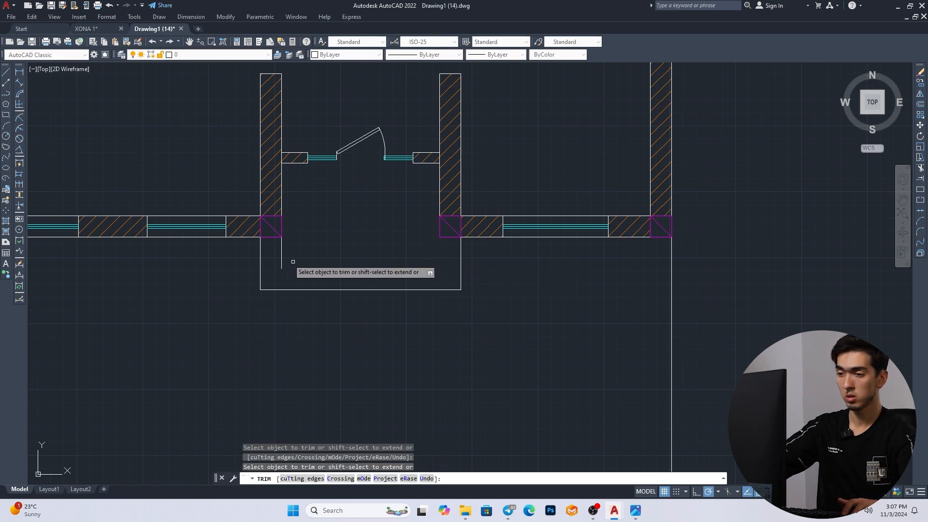
pyautogui.click(281, 257)
pyautogui.press('Escape')
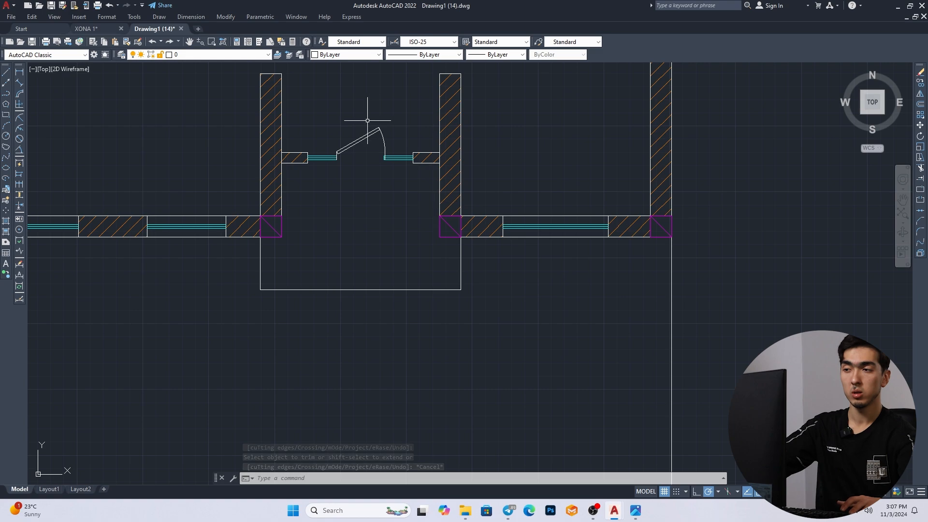
# Draw two vertical lines from the bottom midpoints of the balcony's columns down to its outer bottom edge.
pyautogui.write('l')
pyautogui.press('Return')
pyautogui.click(450, 237)
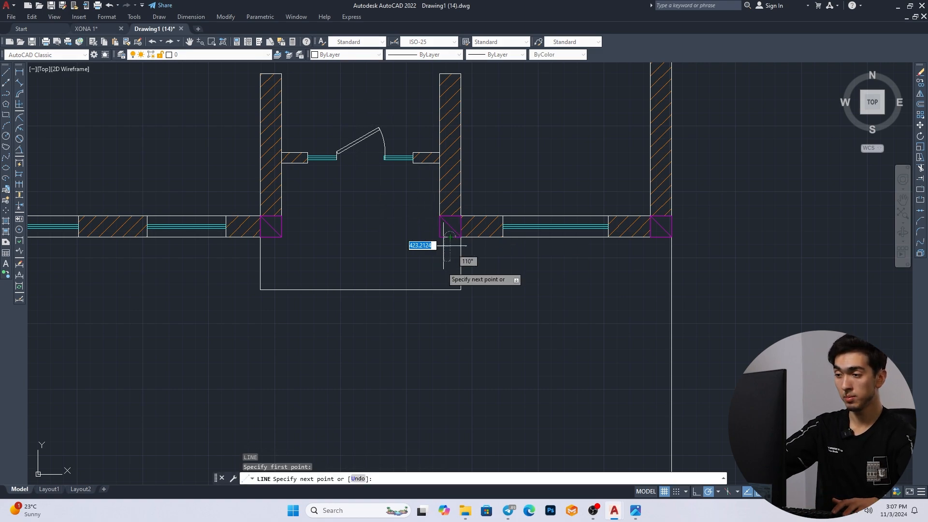
pyautogui.click(450, 290)
pyautogui.press('Return')
pyautogui.press('Return')
pyautogui.click(270, 237)
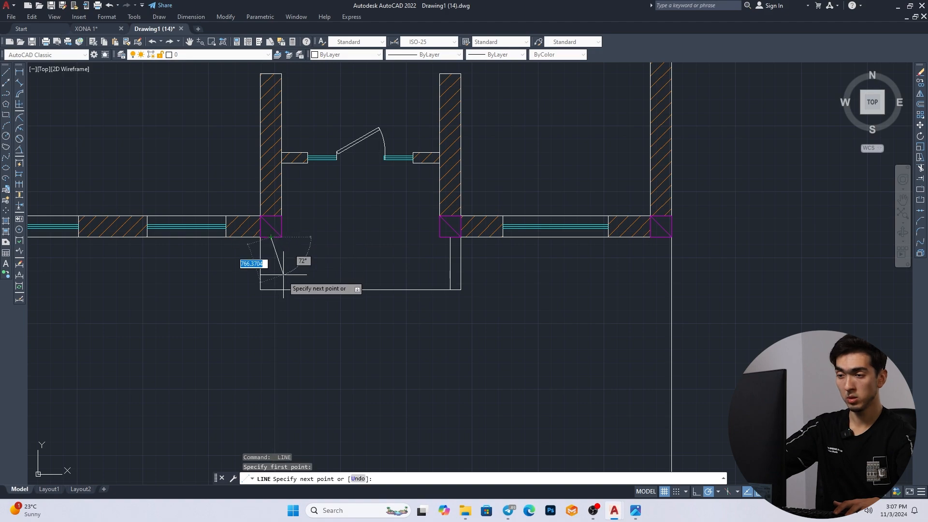
pyautogui.click(271, 290)
pyautogui.press('Return')
# Offset the balcony's outer bottom edge inward by 200.
pyautogui.write('o')
pyautogui.press('Return')
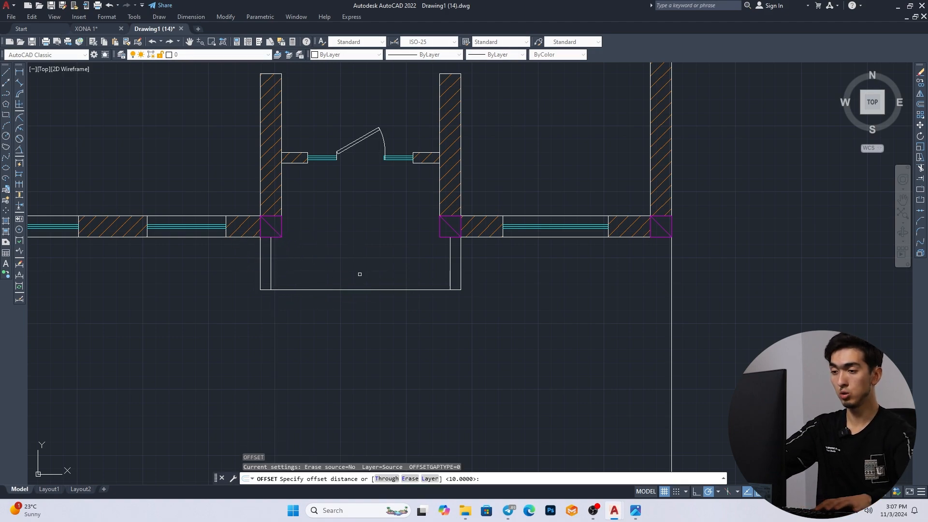
pyautogui.write('200')
pyautogui.press('Return')
pyautogui.click(358, 289)
pyautogui.click(357, 261)
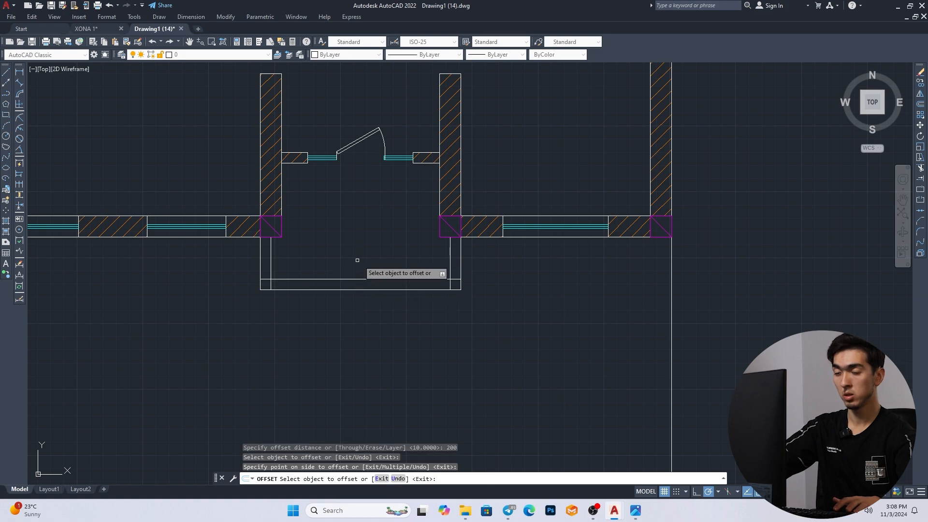
pyautogui.press('Escape')
# Trim the overlapping line ends at both lower corners of the balcony's inner outline.
pyautogui.write('tr')
pyautogui.press('Return')
pyautogui.scroll(4, 451, 274)
pyautogui.click(465, 279)
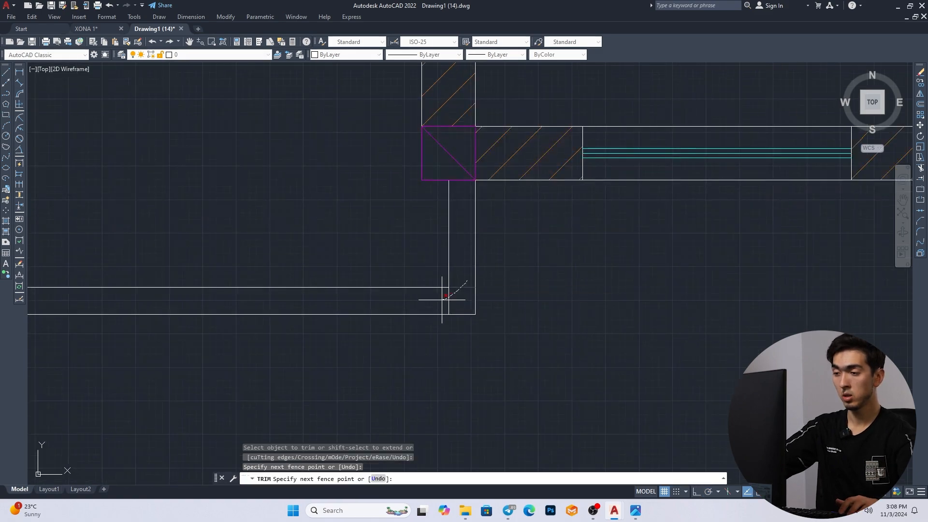
pyautogui.click(442, 300)
pyautogui.moveTo(286, 277); pyautogui.dragTo(455, 265, button='middle')
pyautogui.click(141, 264)
pyautogui.click(171, 284)
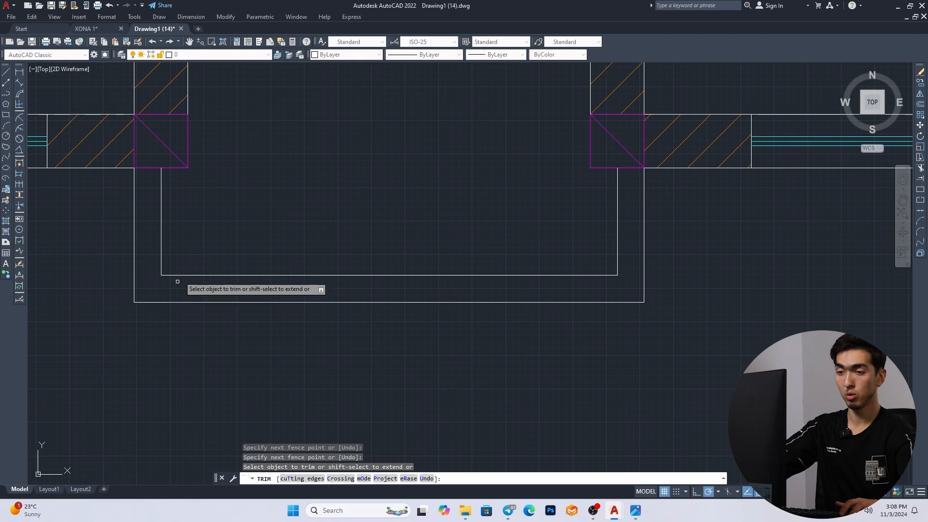
pyautogui.press('Escape')
# Offset the balcony's inner bottom line by 50 to both sides.
pyautogui.write('o')
pyautogui.press('Return')
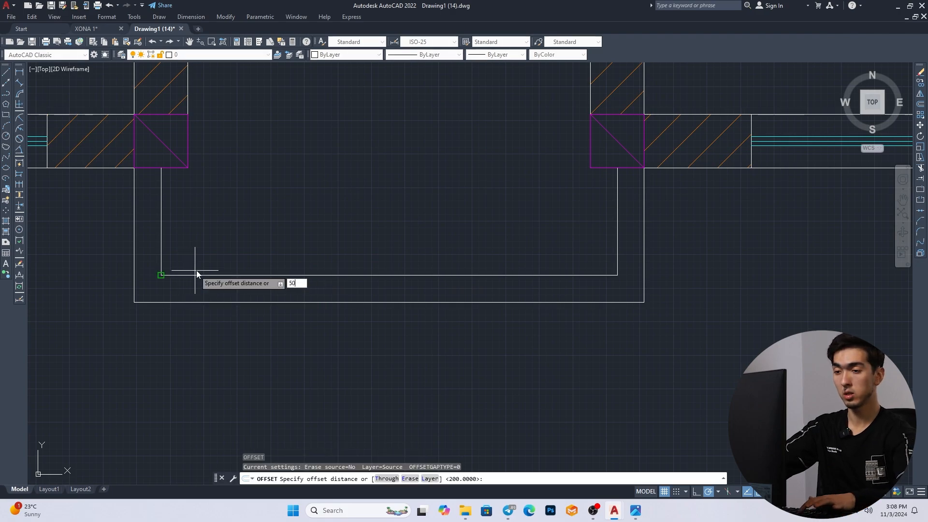
pyautogui.press('Return')
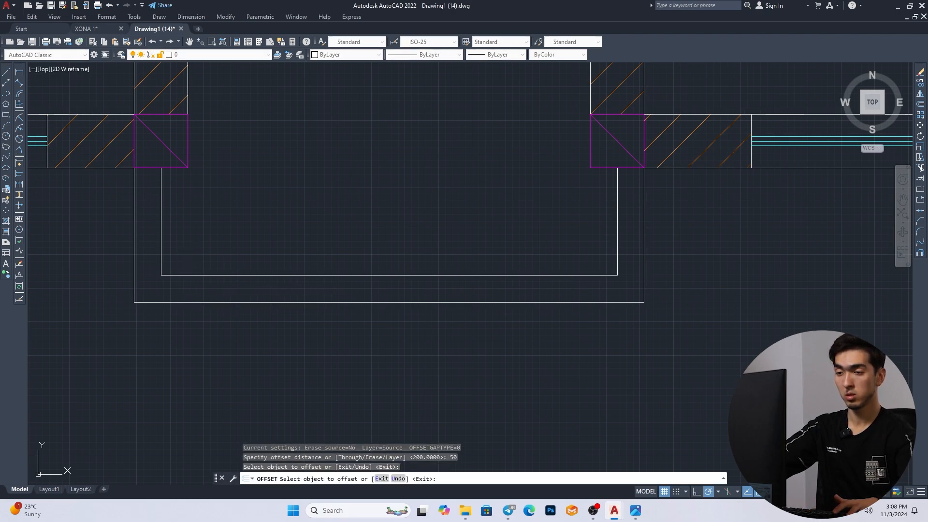
pyautogui.click(191, 275)
pyautogui.click(191, 277)
pyautogui.click(189, 285)
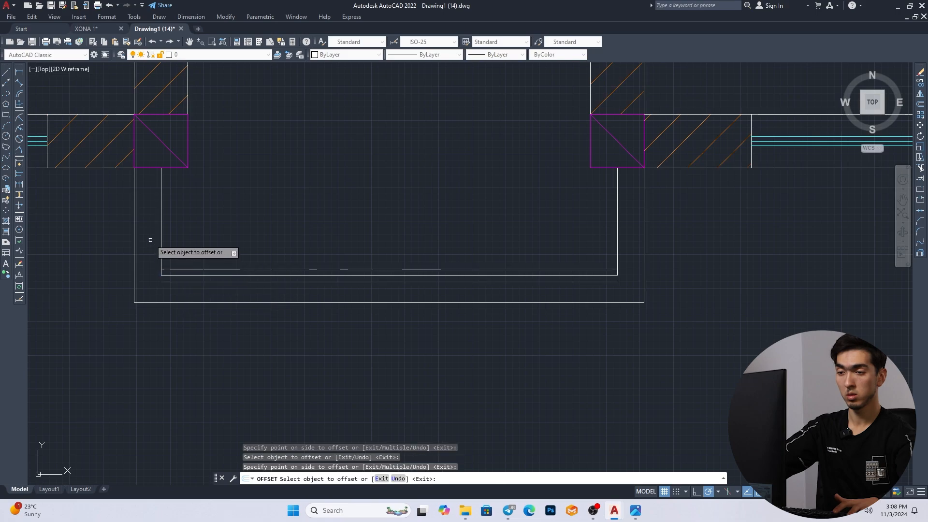
# Offset the two inner side lines of the balcony by 50 to both sides.
pyautogui.click(160, 233)
pyautogui.click(156, 233)
pyautogui.click(160, 228)
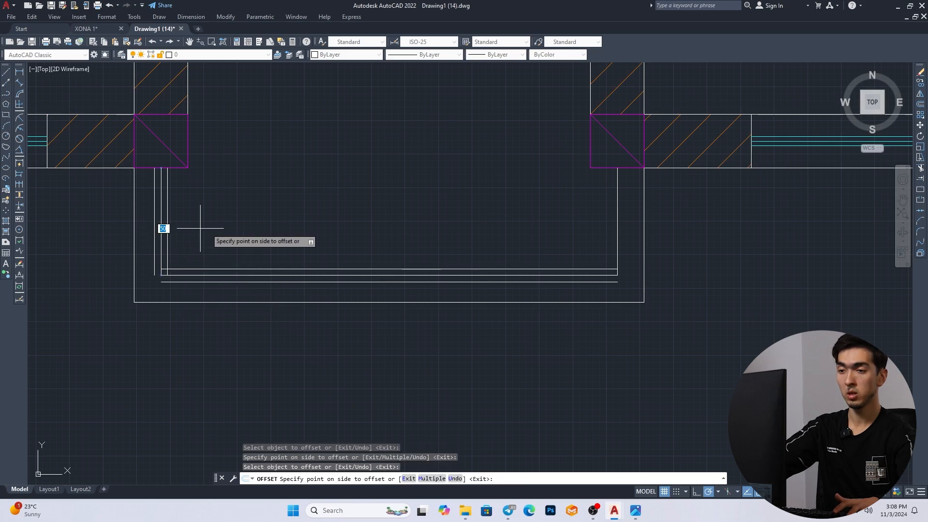
pyautogui.click(202, 228)
pyautogui.click(616, 216)
pyautogui.click(593, 215)
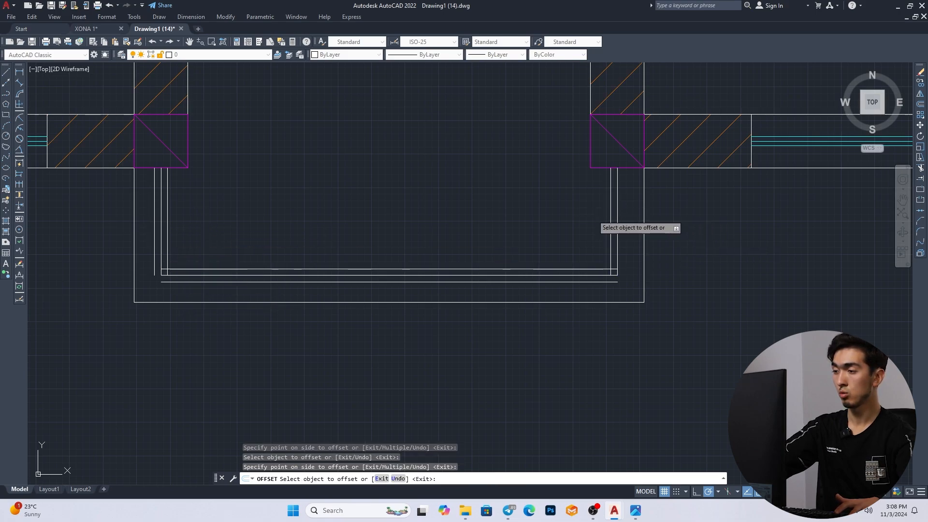
pyautogui.click(618, 213)
pyautogui.click(621, 205)
pyautogui.press('Escape')
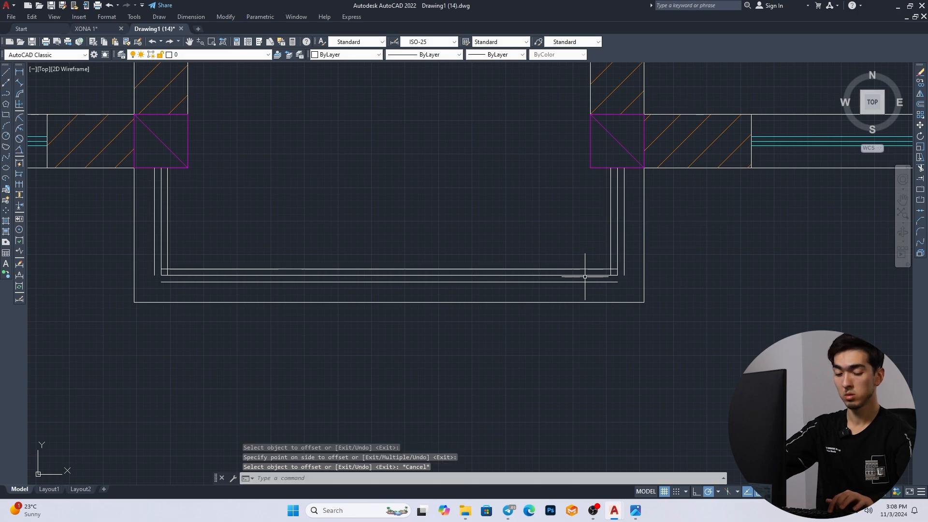
# Trim away the balcony railing's centre lines and the overlapping inner line ends at both lower corners.
pyautogui.write('tr')
pyautogui.press('space')
pyautogui.scroll(4, 591, 286)
pyautogui.moveTo(658, 237)
pyautogui.mouseDown()
pyautogui.moveTo(641, 264)
pyautogui.moveTo(659, 251)
pyautogui.moveTo(623, 262)
pyautogui.mouseUp()
pyautogui.scroll(-6, 460, 237)
pyautogui.moveTo(165, 237); pyautogui.dragTo(307, 238, button='middle')
pyautogui.scroll(4, 311, 242)
pyautogui.moveTo(453, 244); pyautogui.dragTo(401, 250, button='middle')
pyautogui.scroll(2, 445, 228)
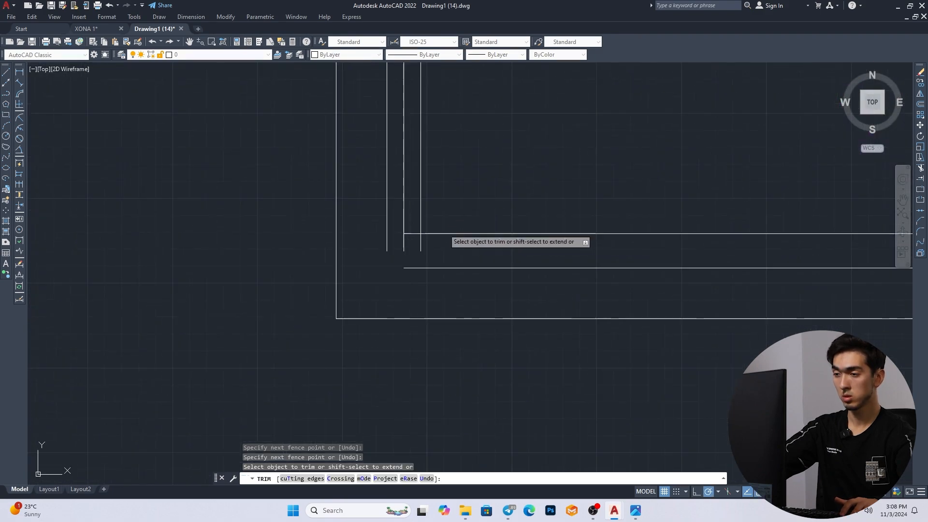
pyautogui.scroll(2, 444, 229)
pyautogui.moveTo(412, 249)
pyautogui.mouseDown()
pyautogui.moveTo(384, 240)
pyautogui.moveTo(396, 227)
pyautogui.moveTo(368, 217)
pyautogui.moveTo(391, 211)
pyautogui.mouseUp()
pyautogui.press('Escape')
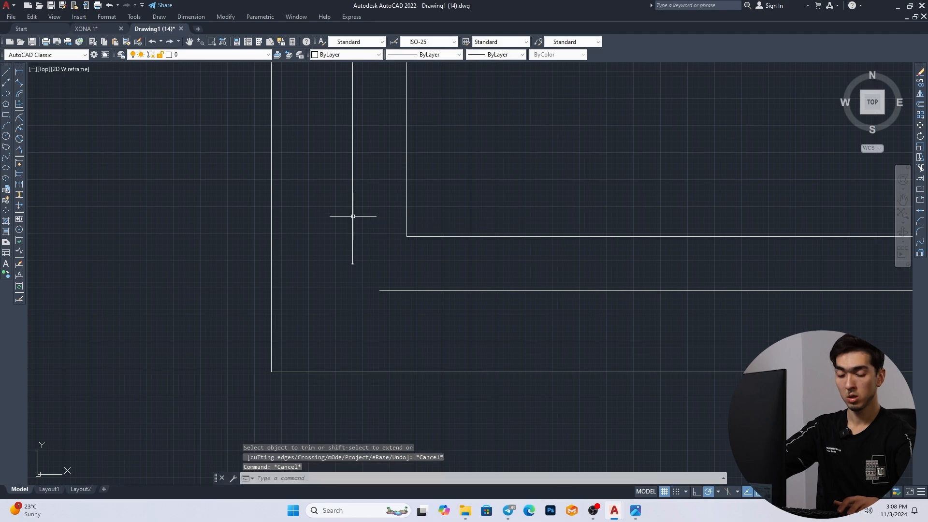
# Join the outer railing lines at the balcony's lower left corner with a fillet of radius 0.
pyautogui.write('f')
pyautogui.press('Return')
pyautogui.write('r')
pyautogui.press('Return')
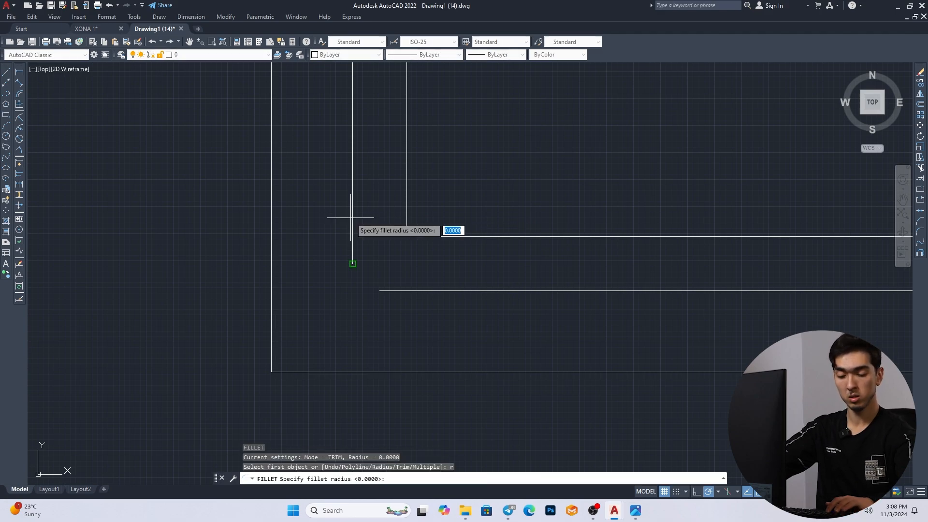
pyautogui.write('0')
pyautogui.press('Return')
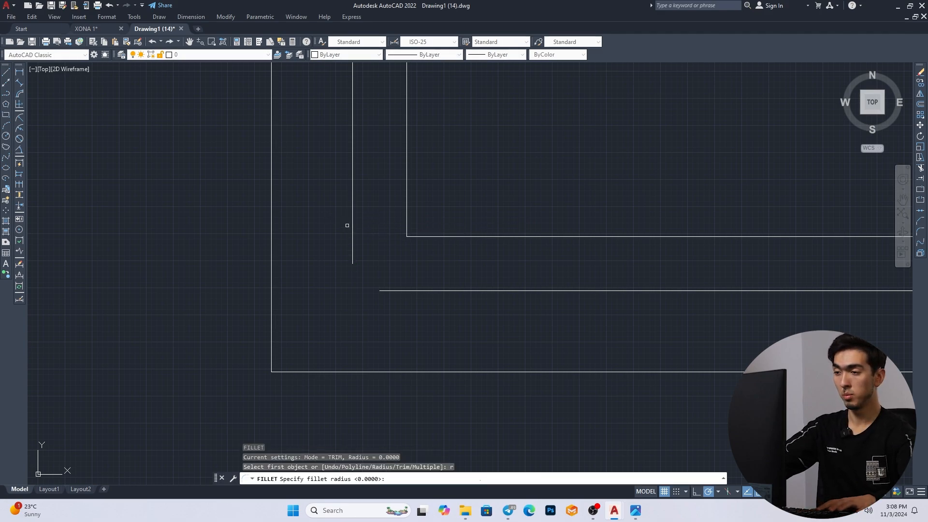
pyautogui.click(354, 251)
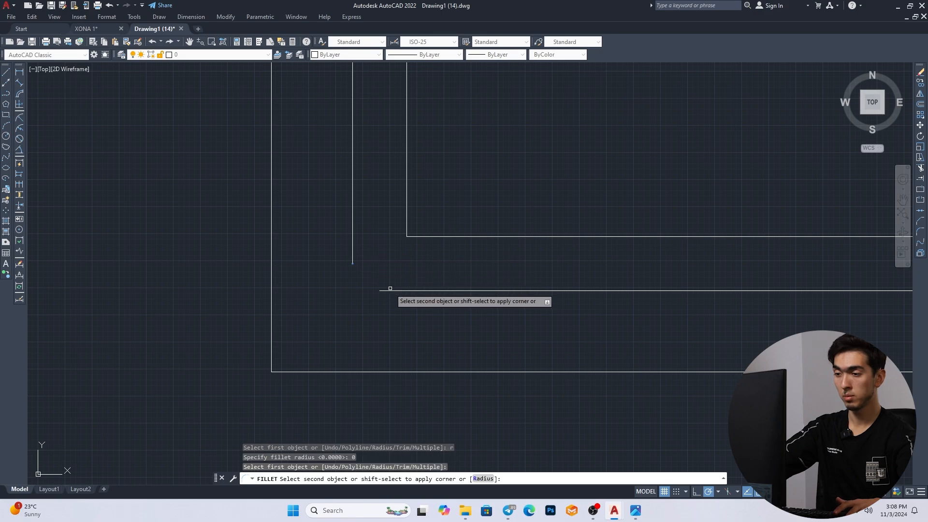
pyautogui.click(390, 290)
# Join the outer railing lines at the balcony's lower right corner with the same zero-radius fillet.
pyautogui.scroll(-3, 443, 273)
pyautogui.scroll(5, 553, 275)
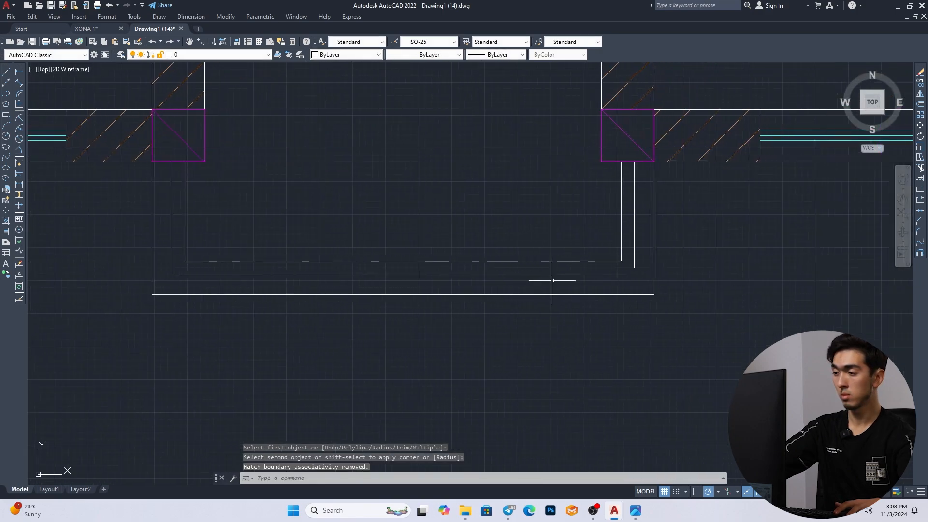
pyautogui.press('space')
pyautogui.click(547, 240)
pyautogui.press('Escape')
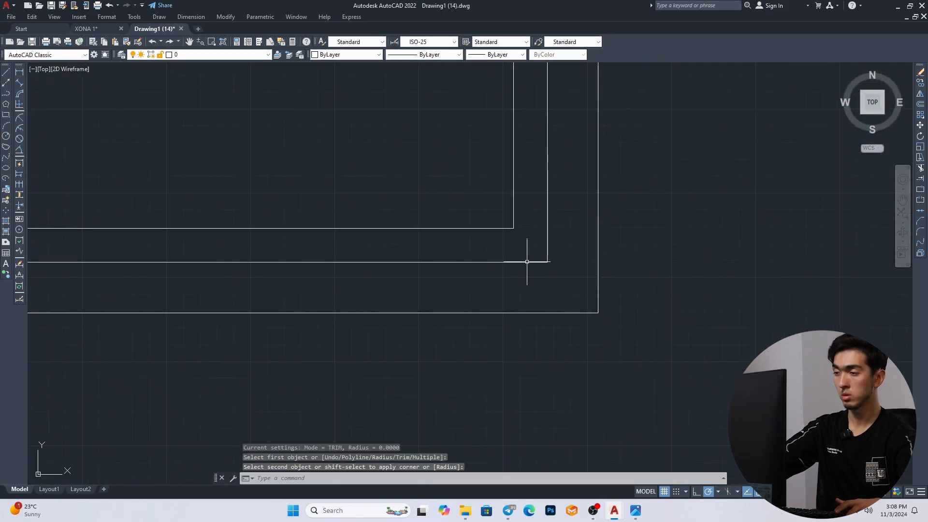
# Draw a 2200 vertical line up from the facade's upper floor line, aligned with the balcony door opening's right edge.
pyautogui.scroll(-5, 528, 259)
pyautogui.scroll(4, 493, 315)
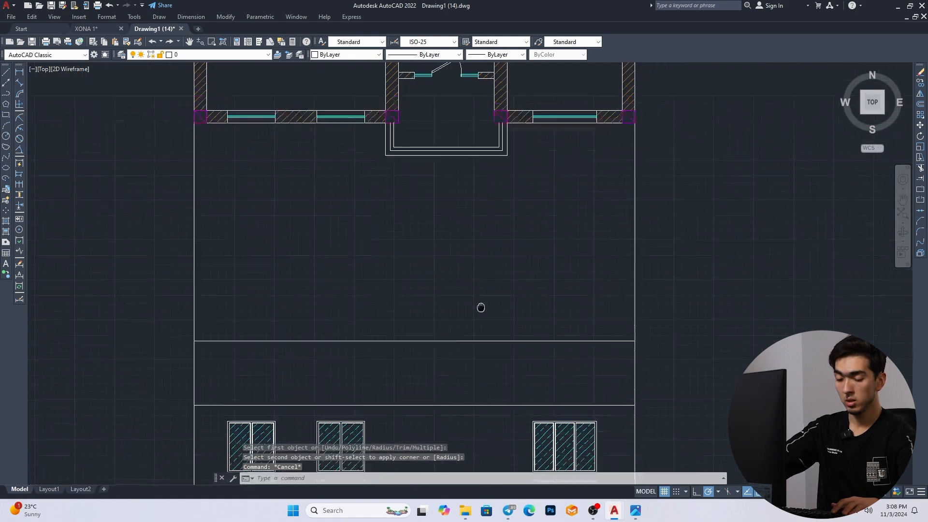
pyautogui.scroll(-2, 489, 296)
pyautogui.write('l')
pyautogui.press('space')
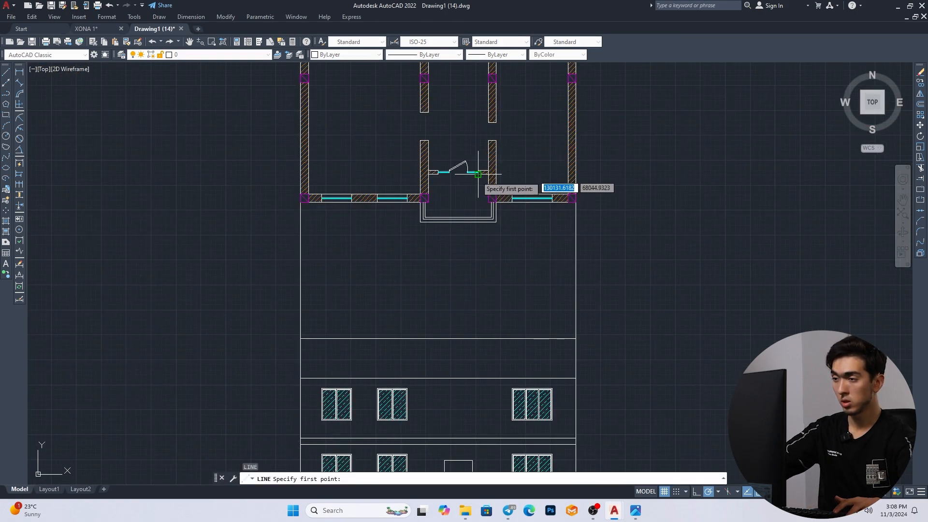
pyautogui.click(477, 433)
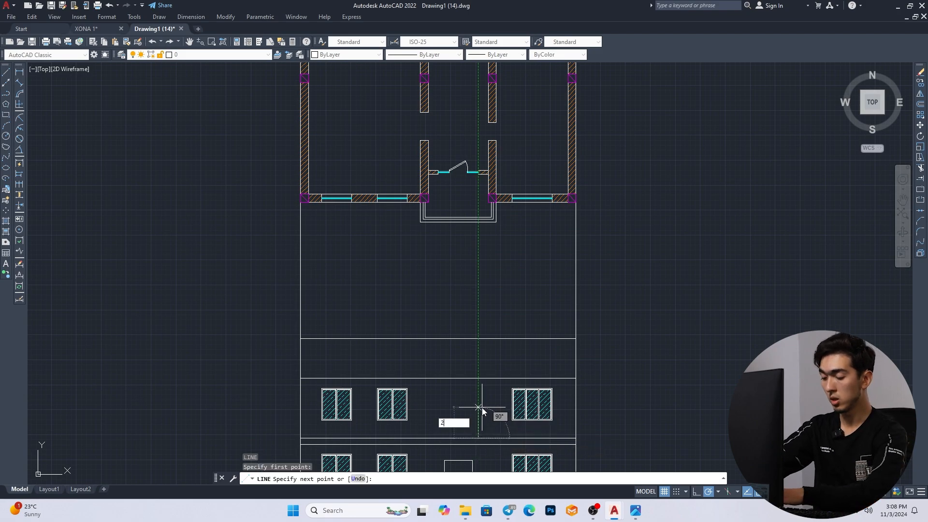
pyautogui.press('Return')
pyautogui.press('Return')
# Measure the width of the balcony door and window opening in the plan with a temporary line.
pyautogui.press('Return')
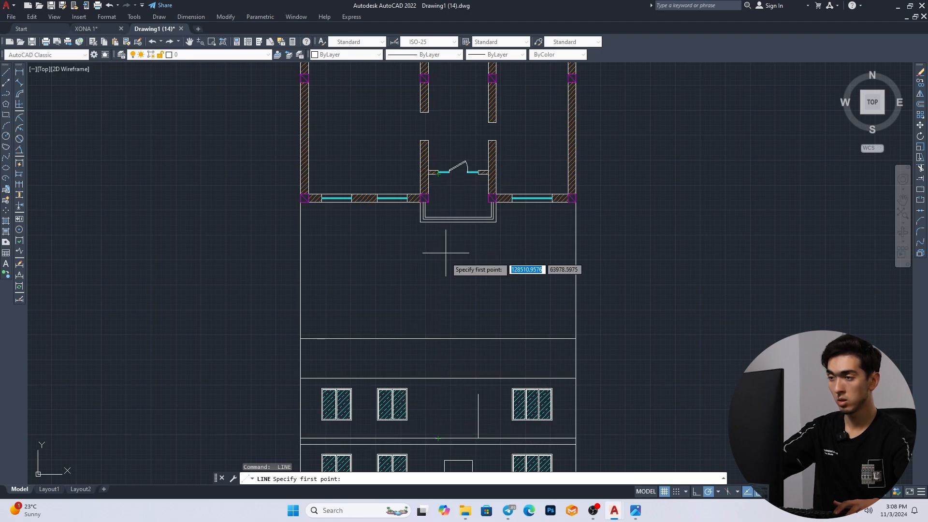
pyautogui.press('Escape')
pyautogui.scroll(4, 486, 186)
pyautogui.press('space')
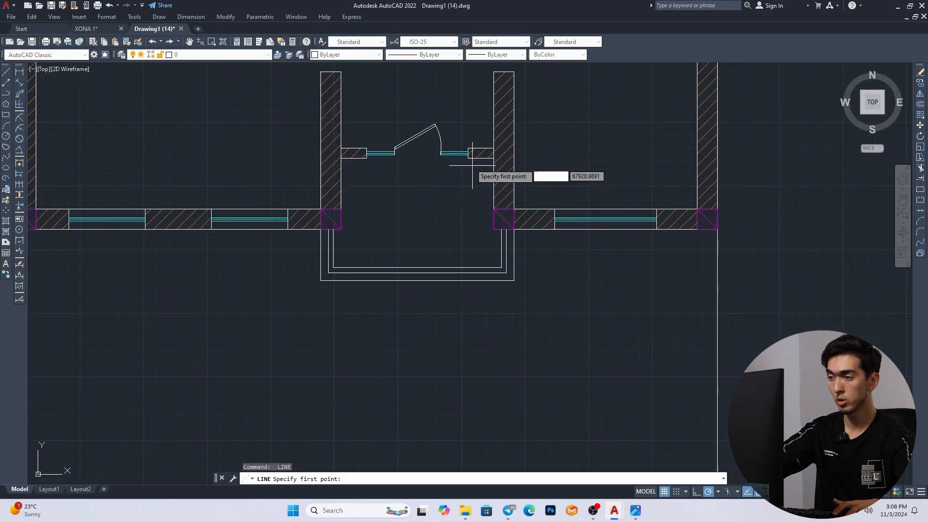
pyautogui.click(468, 158)
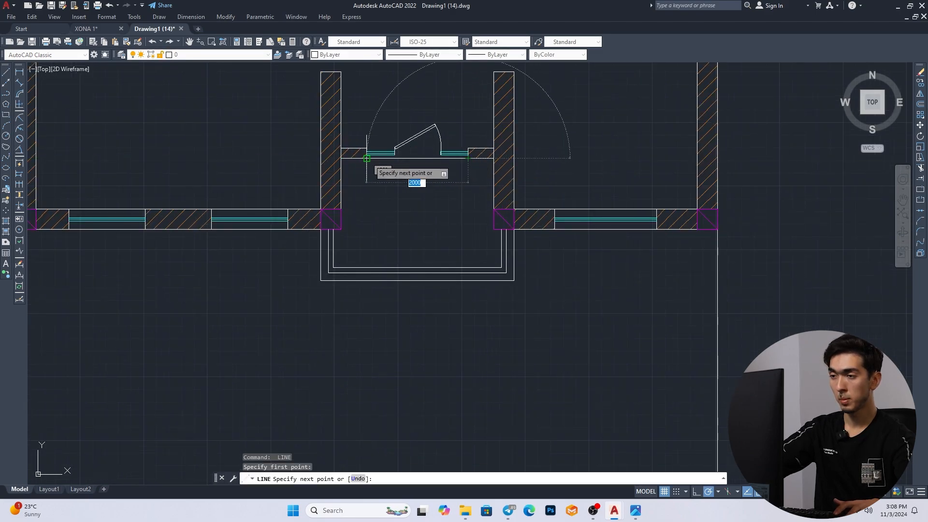
pyautogui.press('Escape')
# Complete the upper floor's balcony door outline with a 2000 top line leftward and a vertical line down to the floor line.
pyautogui.scroll(-6, 400, 278)
pyautogui.scroll(2, 416, 317)
pyautogui.moveTo(407, 388); pyautogui.dragTo(446, 247, button='middle')
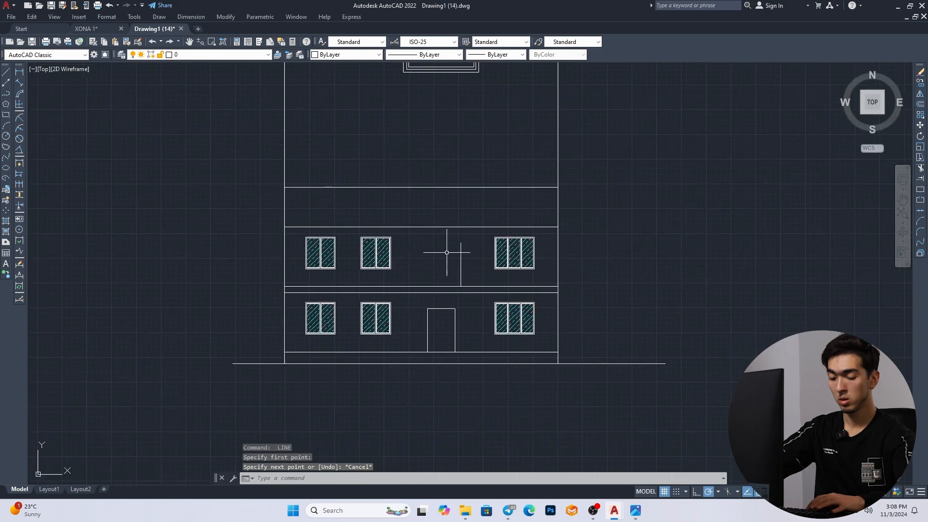
pyautogui.press('space')
pyautogui.click(461, 242)
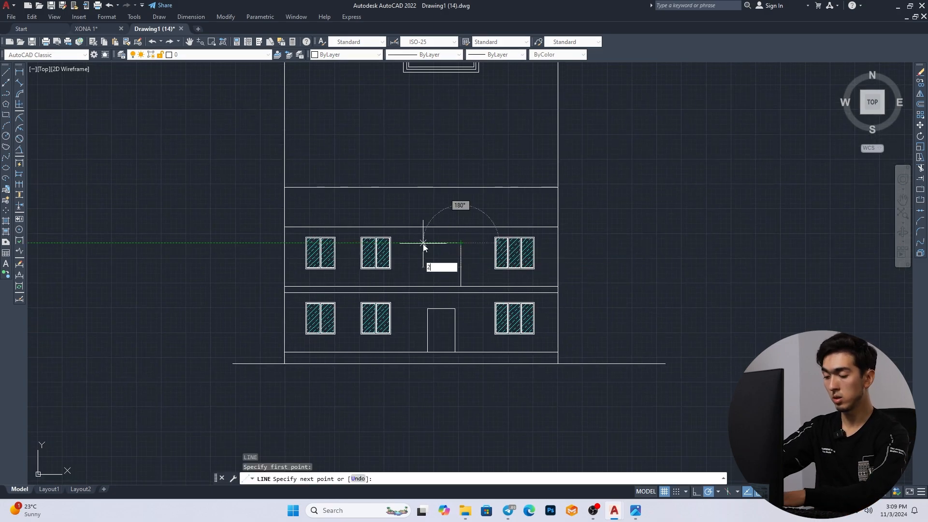
pyautogui.write('2000')
pyautogui.press('Return')
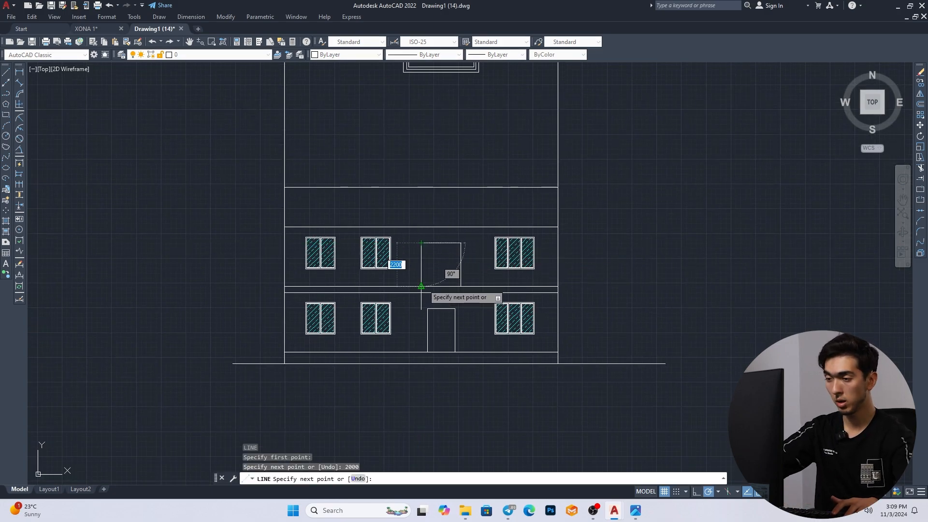
pyautogui.click(420, 286)
pyautogui.press('Escape')
pyautogui.press('Escape')
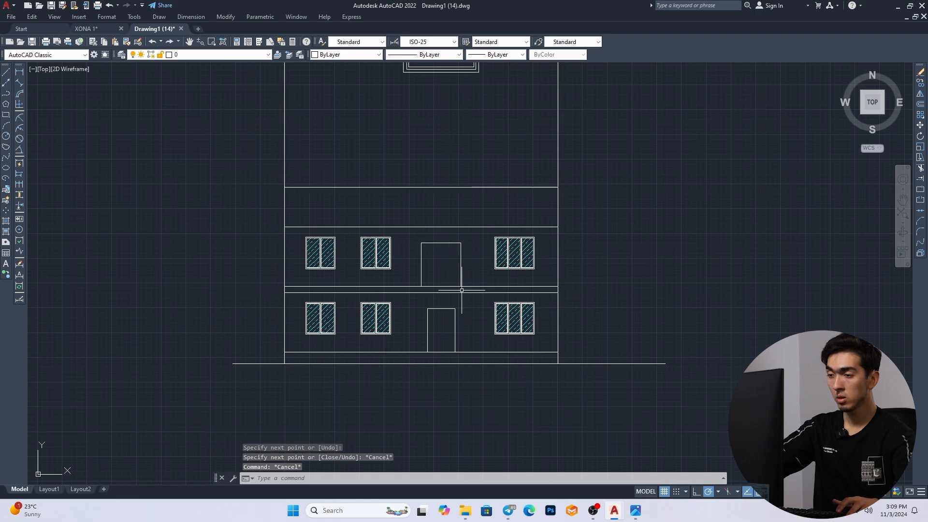
pyautogui.scroll(4, 461, 290)
pyautogui.moveTo(451, 315); pyautogui.dragTo(459, 308, button='middle')
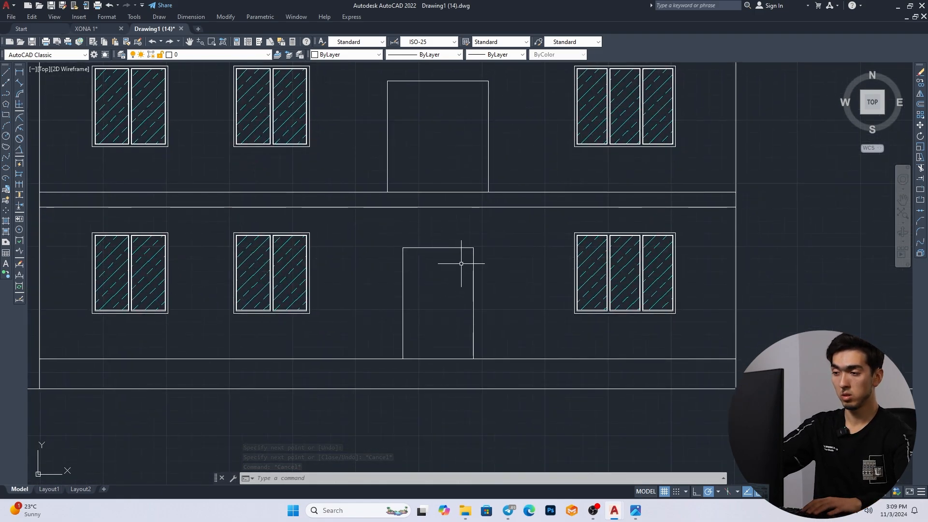
pyautogui.write('l')
pyautogui.press('Return')
pyautogui.press('Escape')
pyautogui.press('Escape')
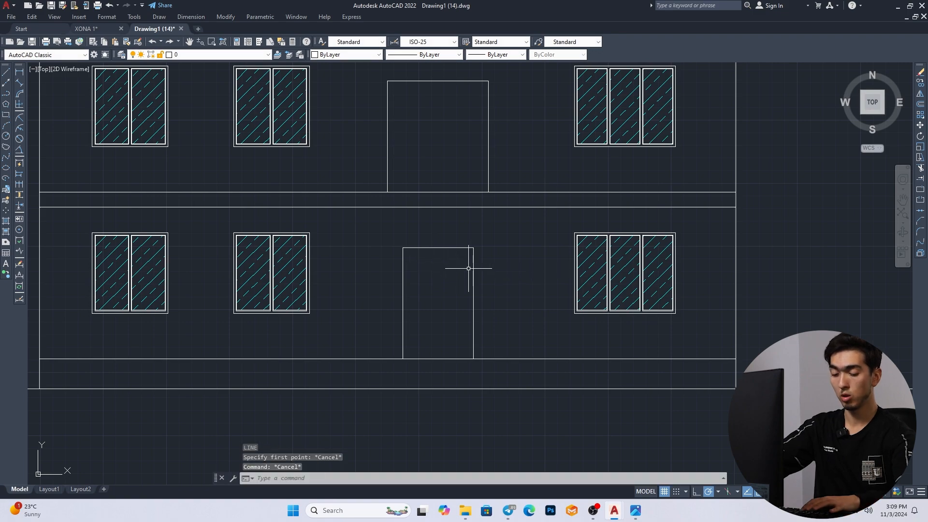
# Offset the right edge of the ground-floor entrance door 900 inward to divide it into two leaves.
pyautogui.write('o')
pyautogui.press('Return')
pyautogui.write('900')
pyautogui.press('Return')
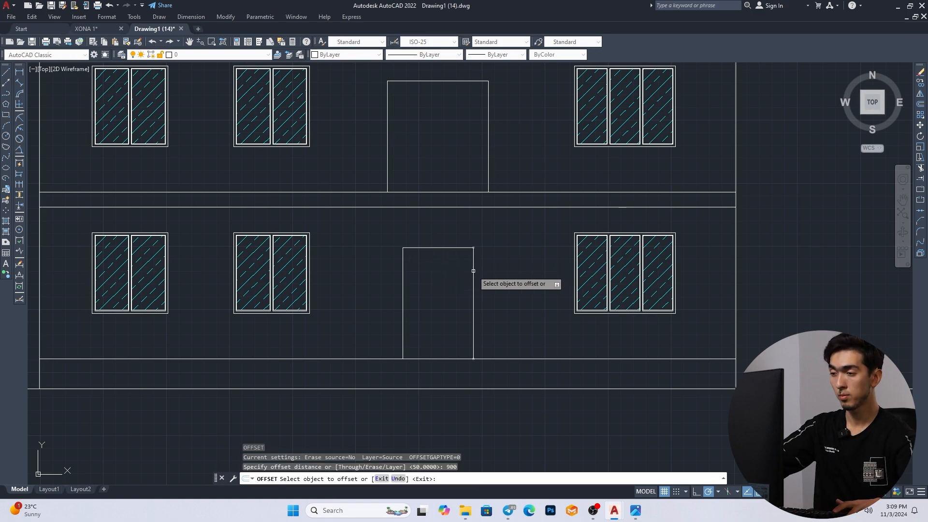
pyautogui.click(473, 275)
pyautogui.click(432, 274)
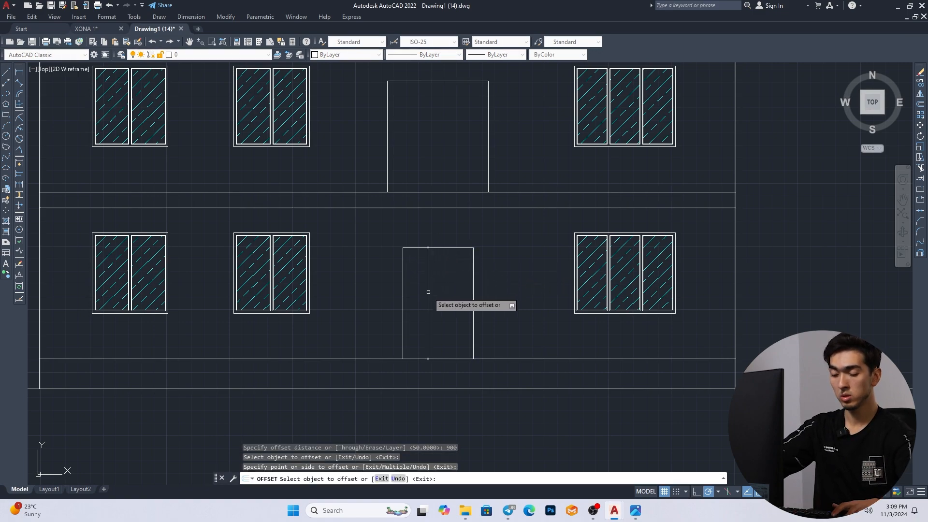
pyautogui.press('Escape')
pyautogui.press('Escape')
# Offset the entrance door's right edge, dividing line and top edge 200 inward to lay out the leaf panels.
pyautogui.scroll(4, 433, 288)
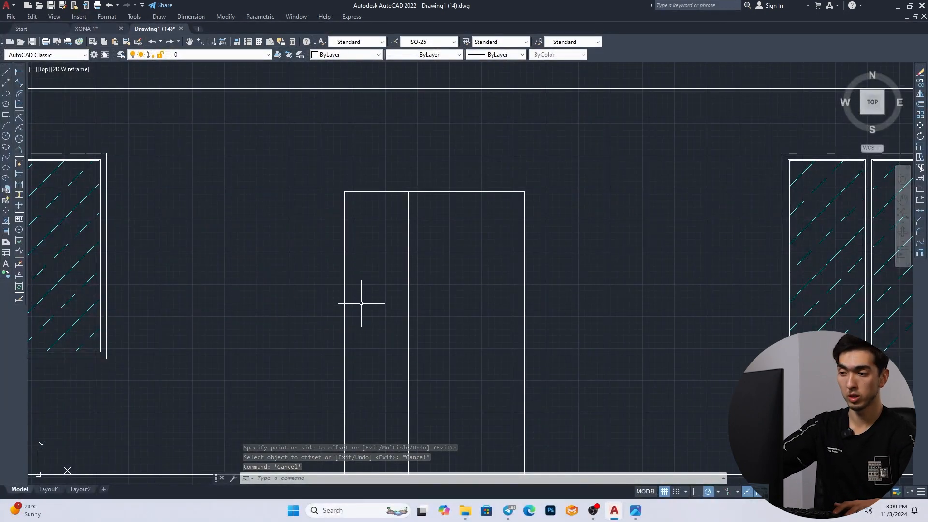
pyautogui.moveTo(409, 258); pyautogui.dragTo(376, 211, button='middle')
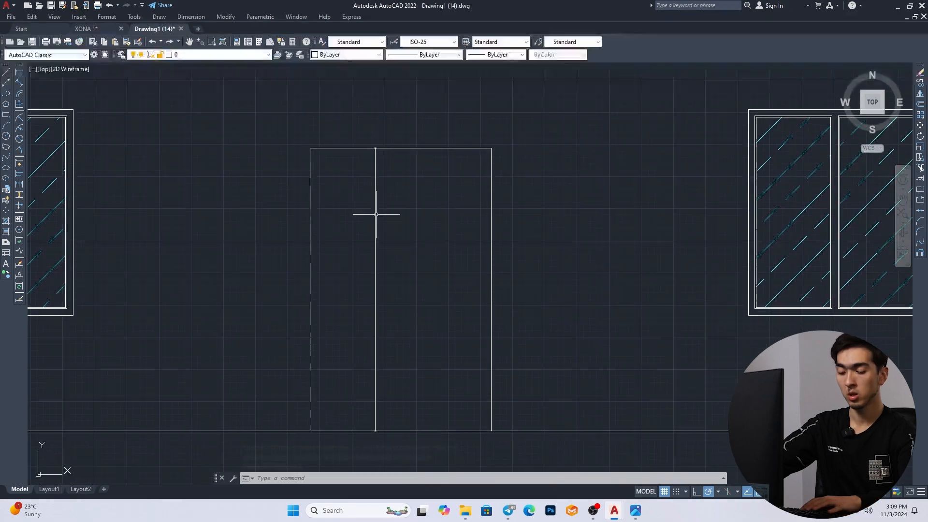
pyautogui.write('o')
pyautogui.press('Return')
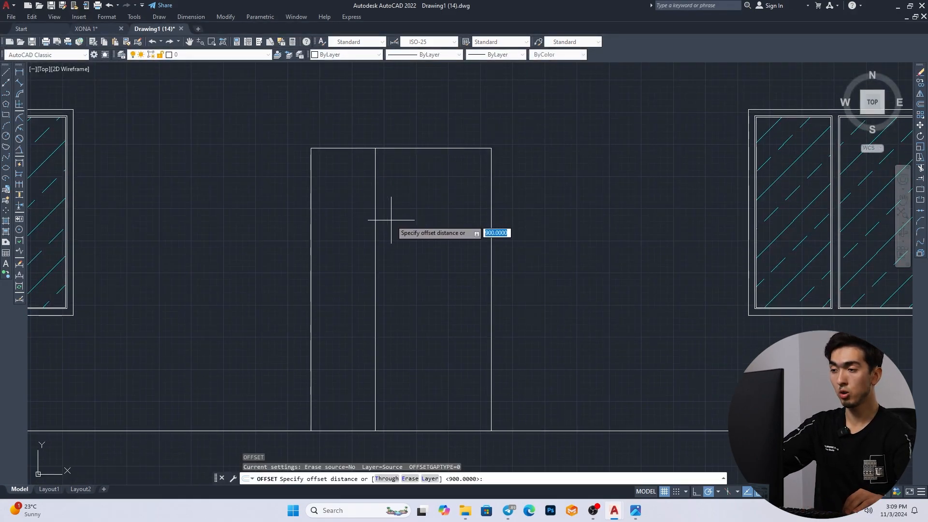
pyautogui.press('Return')
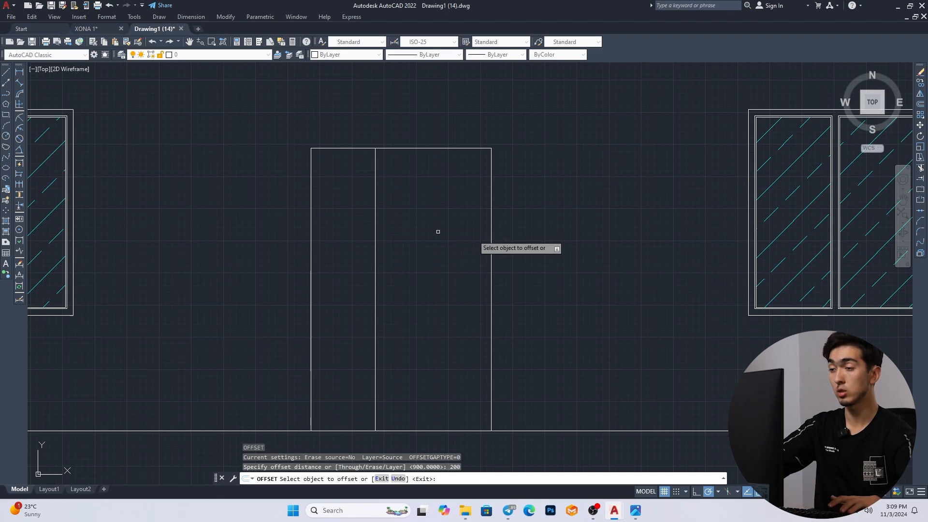
pyautogui.click(492, 265)
pyautogui.click(435, 268)
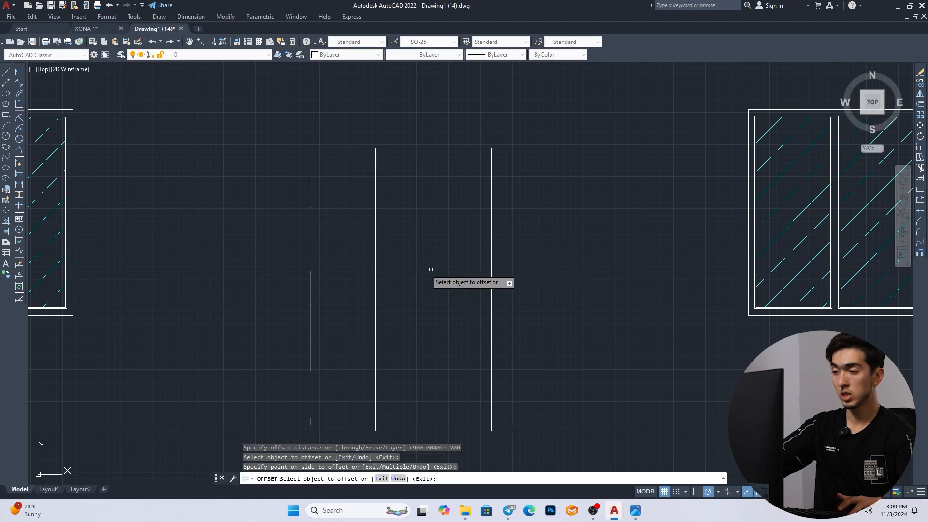
pyautogui.click(375, 273)
pyautogui.click(420, 280)
pyautogui.click(438, 149)
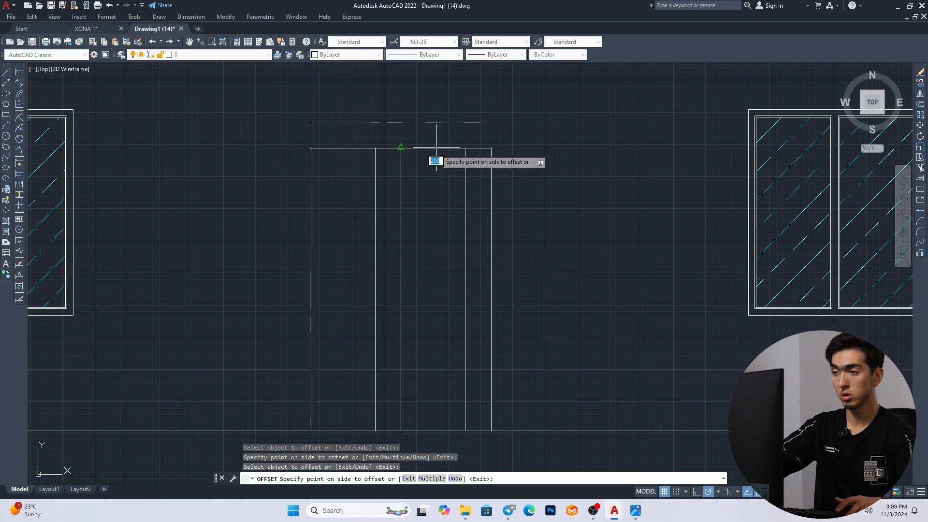
pyautogui.click(430, 193)
pyautogui.click(434, 430)
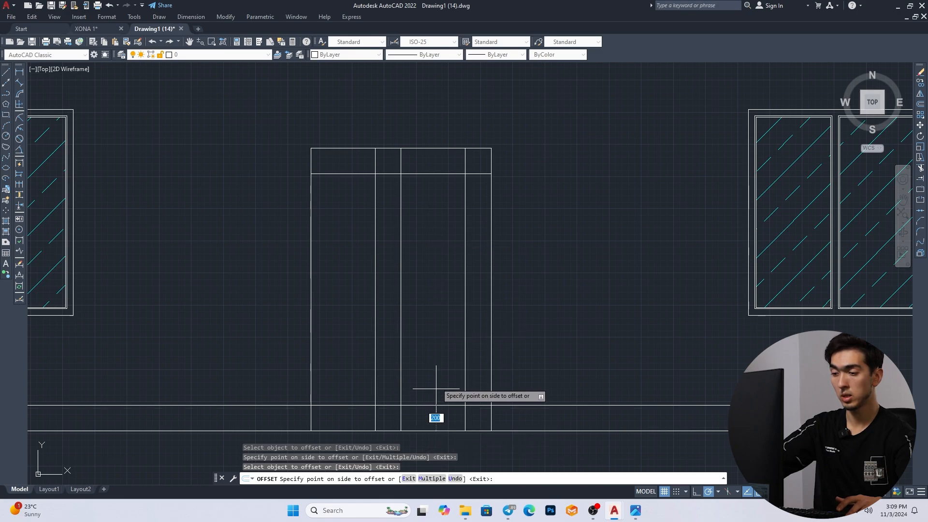
pyautogui.press('Escape')
# Draw a line along the floor line between the wide leaf's two inner verticals and move it up 200.
pyautogui.write('l')
pyautogui.press('Return')
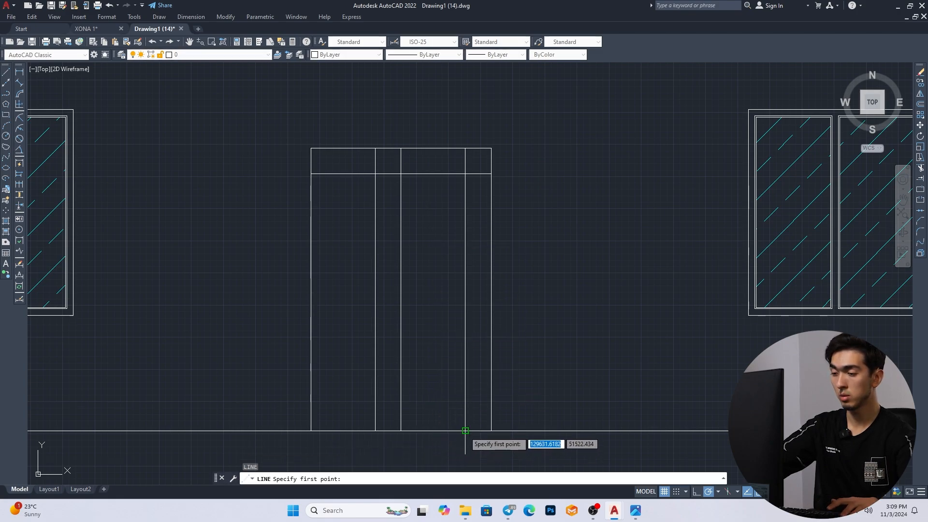
pyautogui.click(465, 430)
pyautogui.click(401, 430)
pyautogui.press('Escape')
pyautogui.click(427, 431)
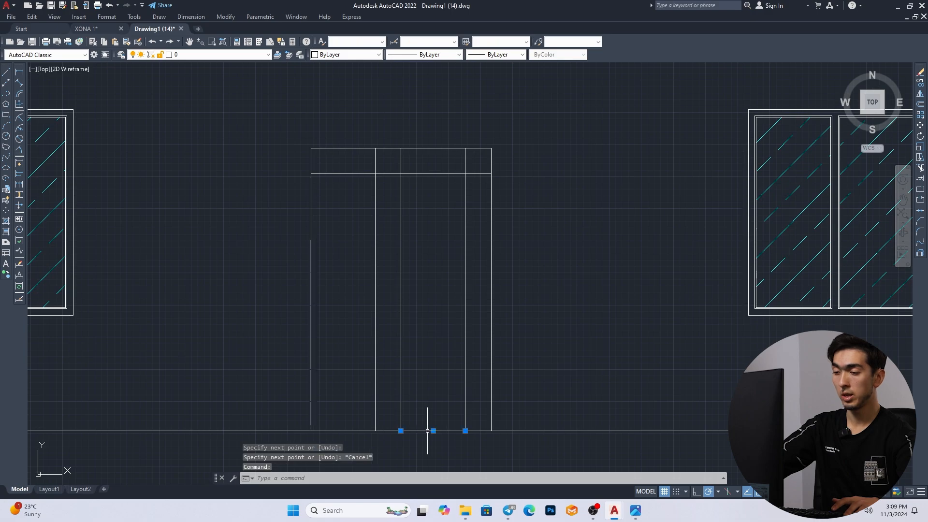
pyautogui.click(433, 430)
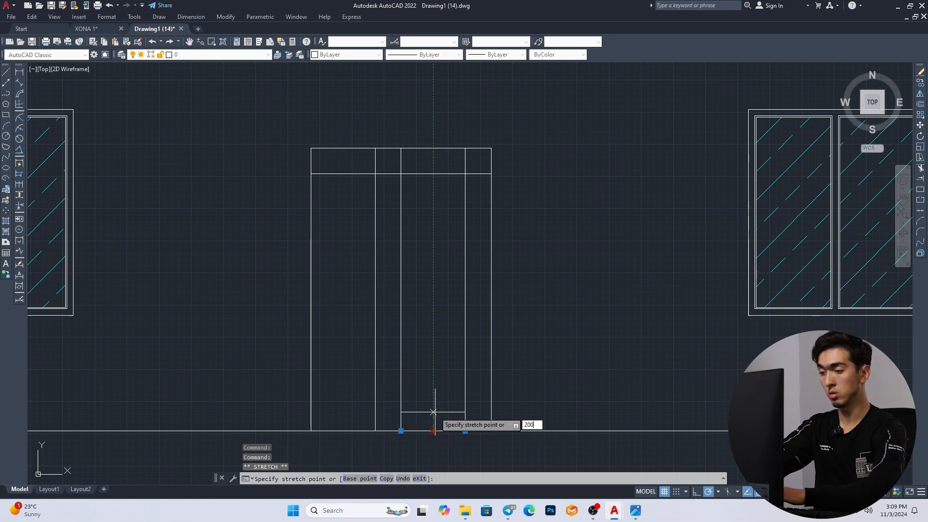
pyautogui.press('Return')
pyautogui.press('Escape')
pyautogui.press('Escape')
# Trim the line ends around the wide leaf's inner lines to leave a closed rectangular panel.
pyautogui.write('tr')
pyautogui.press('Return')
pyautogui.click(468, 417)
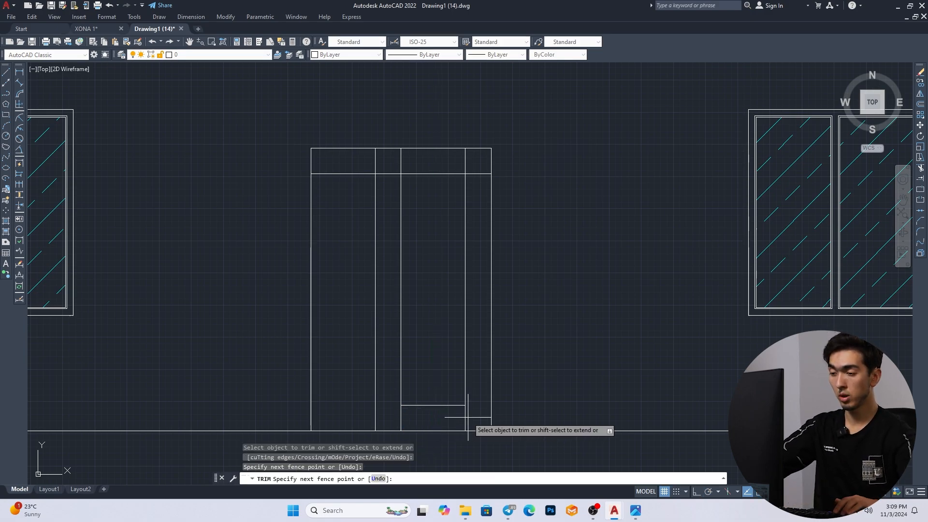
pyautogui.click(397, 418)
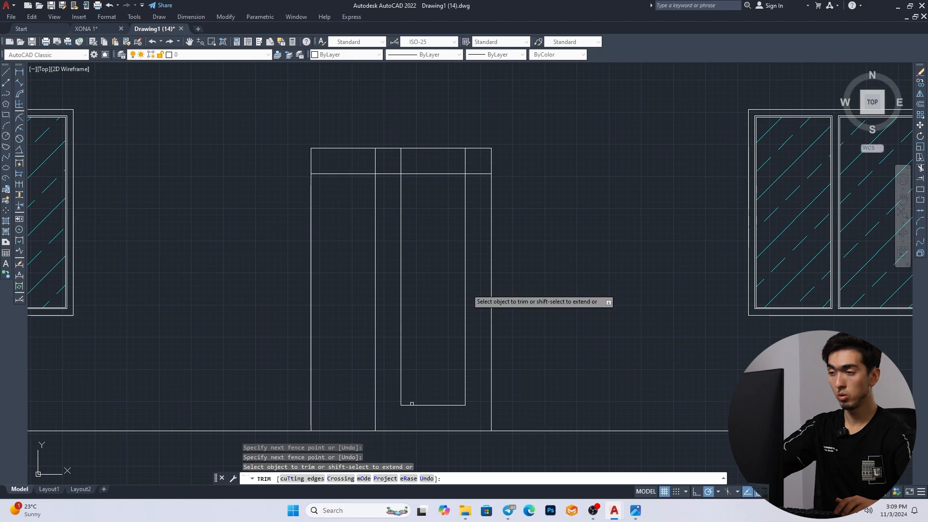
pyautogui.click(479, 185)
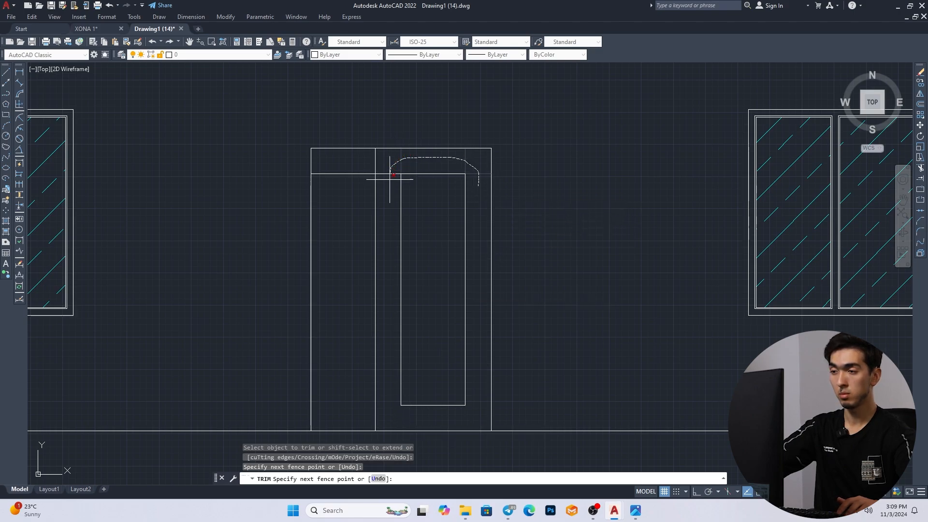
pyautogui.press('Return')
pyautogui.press('Escape')
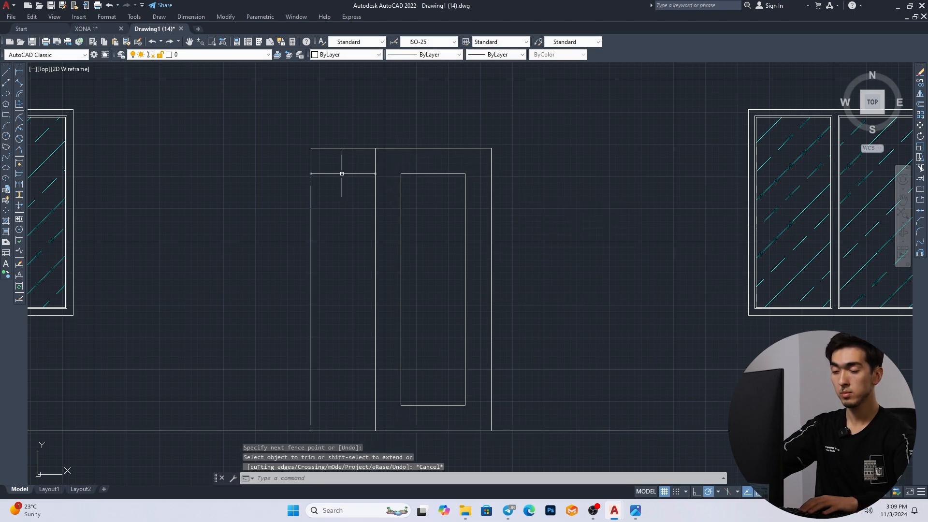
# Draw a horizontal line across the narrow leaf, level with the bottom of the wide leaf's panel.
pyautogui.write('l')
pyautogui.press('Return')
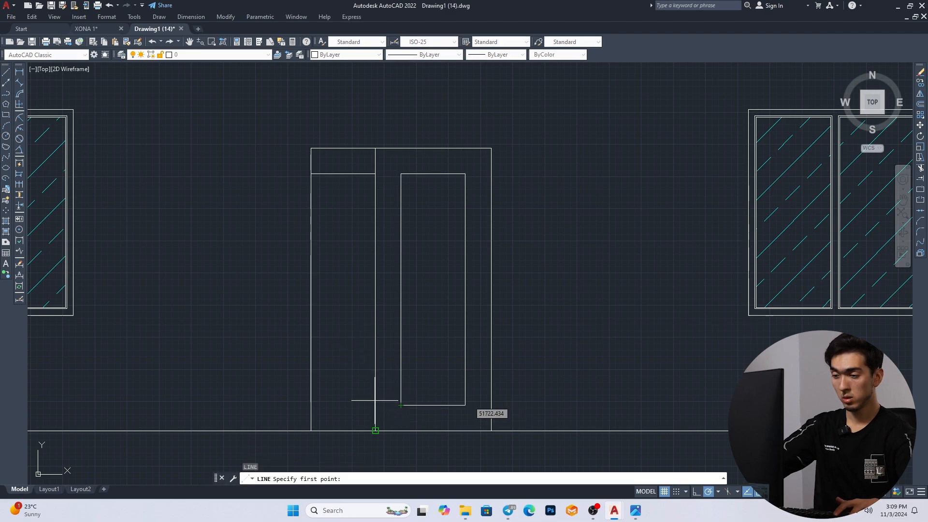
pyautogui.click(375, 405)
pyautogui.click(310, 404)
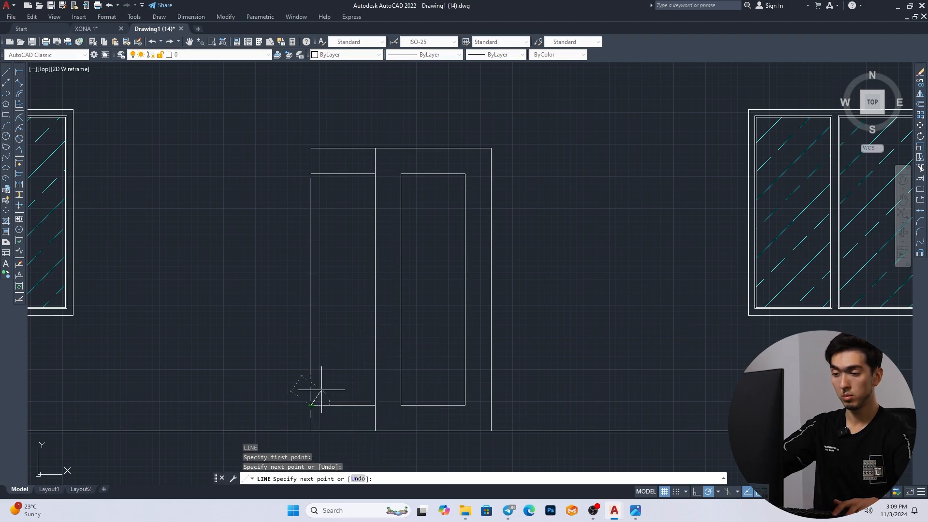
pyautogui.press('Escape')
# Offset both vertical edges of the narrow leaf 100 inward.
pyautogui.write('o')
pyautogui.press('Return')
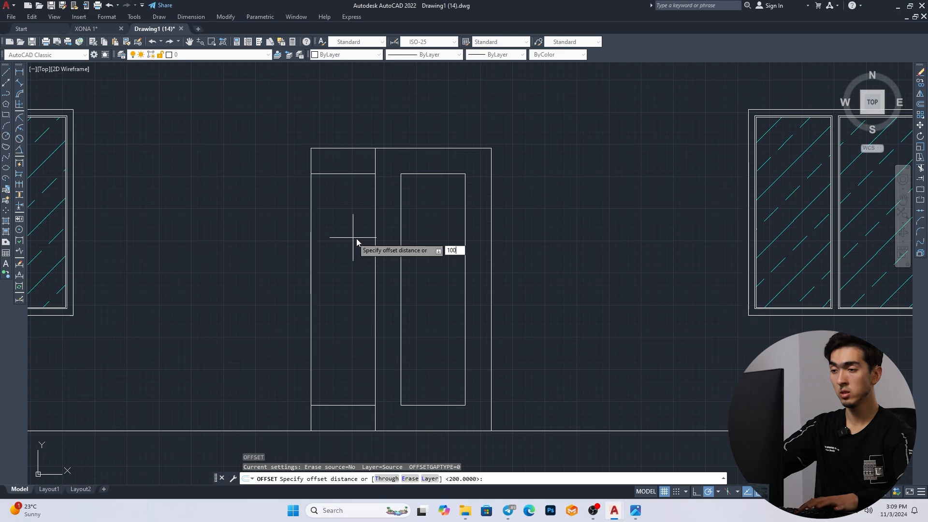
pyautogui.press('Return')
pyautogui.click(375, 260)
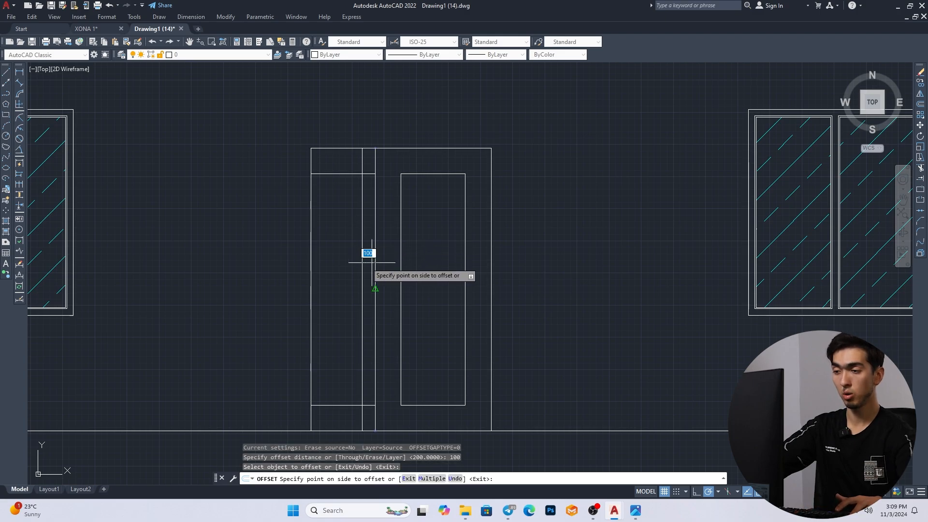
pyautogui.click(367, 256)
pyautogui.click(311, 252)
pyautogui.click(336, 253)
pyautogui.press('Escape')
# Trim the overhanging line ends at the narrow leaf's inner corners to leave a closed rectangular panel.
pyautogui.write('tr')
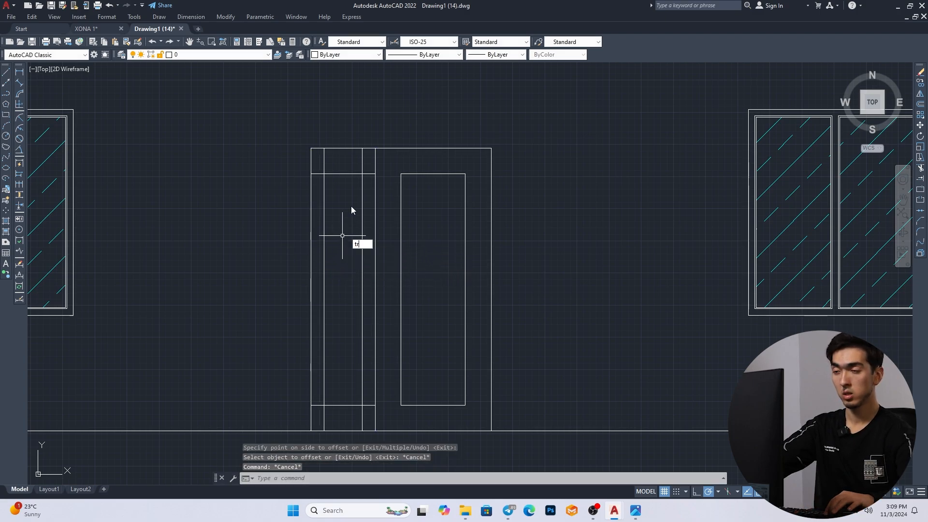
pyautogui.press('Return')
pyautogui.scroll(2, 363, 158)
pyautogui.moveTo(287, 191); pyautogui.dragTo(303, 166)
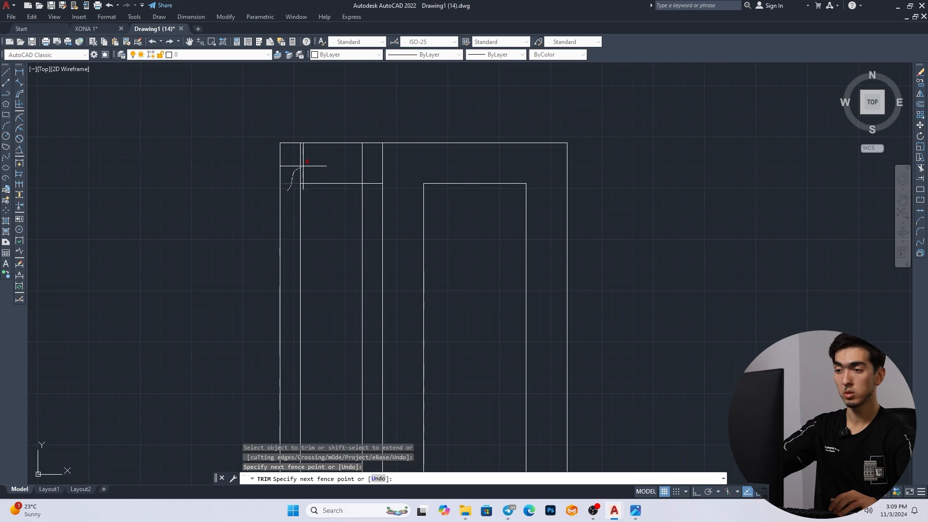
pyautogui.moveTo(376, 195); pyautogui.dragTo(373, 207)
pyautogui.scroll(-5, 373, 206)
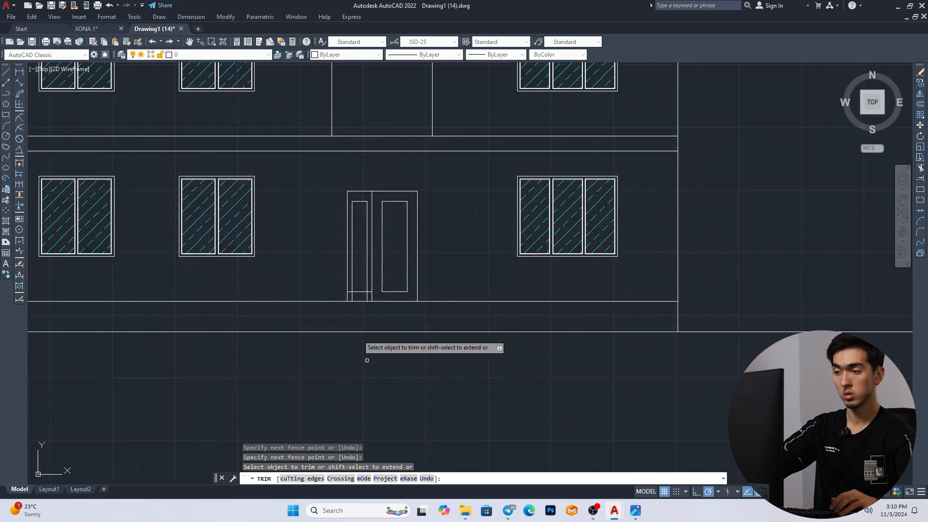
pyautogui.scroll(6, 363, 275)
pyautogui.moveTo(335, 269); pyautogui.dragTo(341, 281)
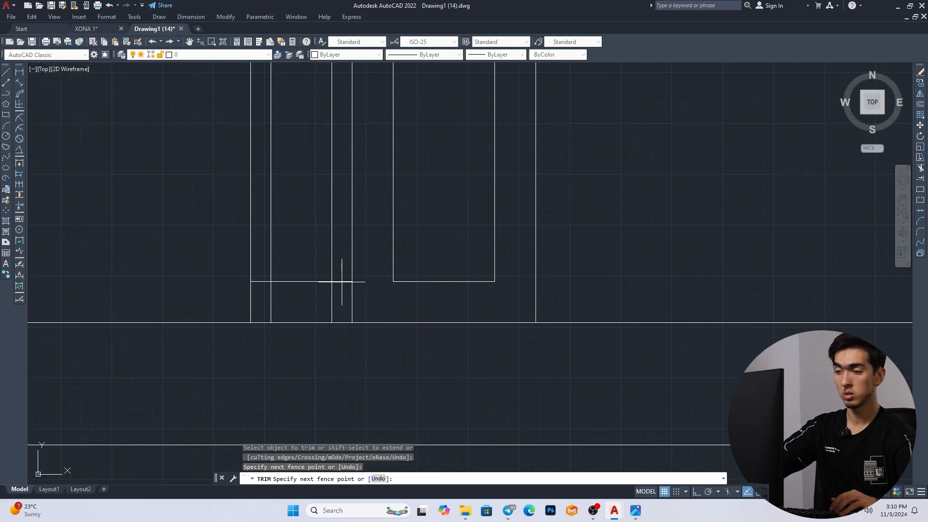
pyautogui.moveTo(259, 282); pyautogui.dragTo(260, 275)
pyautogui.press('Escape')
pyautogui.scroll(-6, 273, 222)
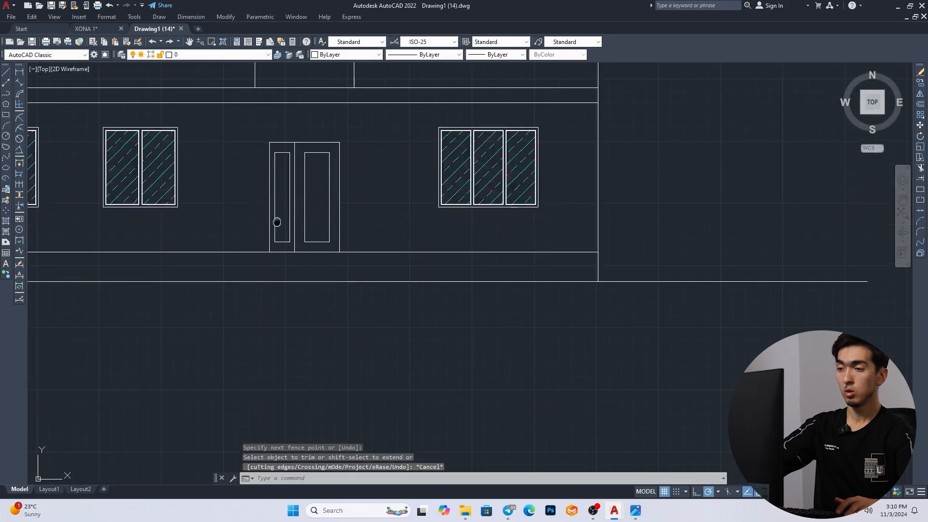
pyautogui.moveTo(274, 216); pyautogui.dragTo(278, 258, button='middle')
pyautogui.scroll(4, 319, 197)
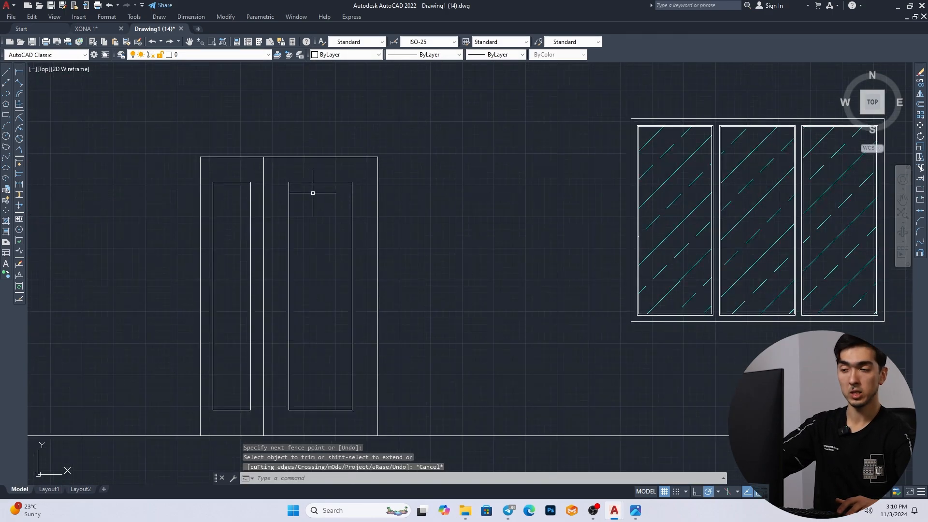
pyautogui.write('f')
pyautogui.press('space')
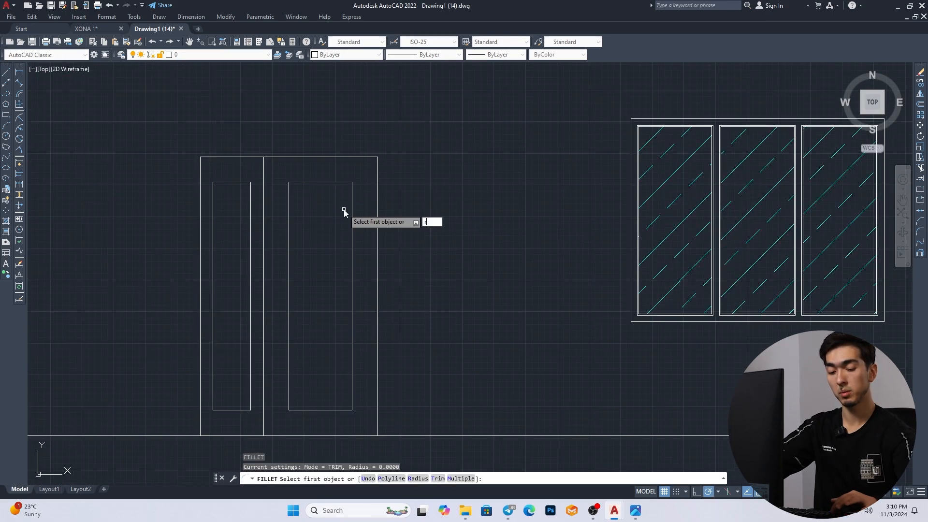
pyautogui.write('r')
pyautogui.press('space')
pyautogui.press('Escape')
# Check the lengths of the top lines of the wide and narrow door panels.
pyautogui.click(335, 181)
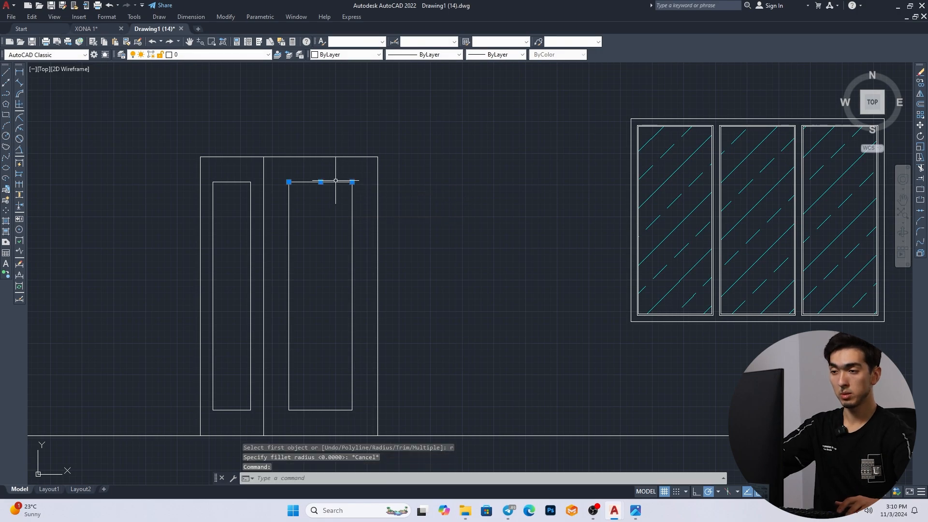
pyautogui.doubleClick(335, 180)
pyautogui.press('Escape')
pyautogui.click(333, 182)
pyautogui.press('Escape')
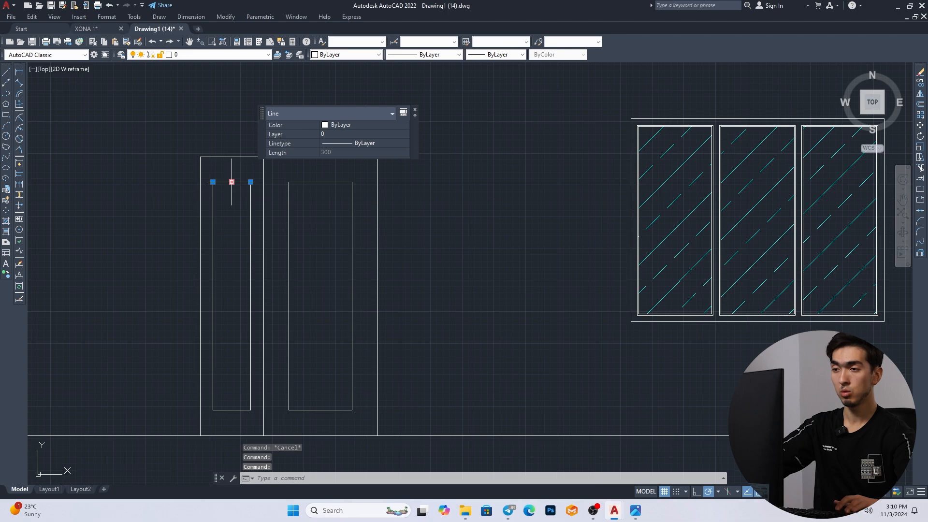
pyautogui.press('Escape')
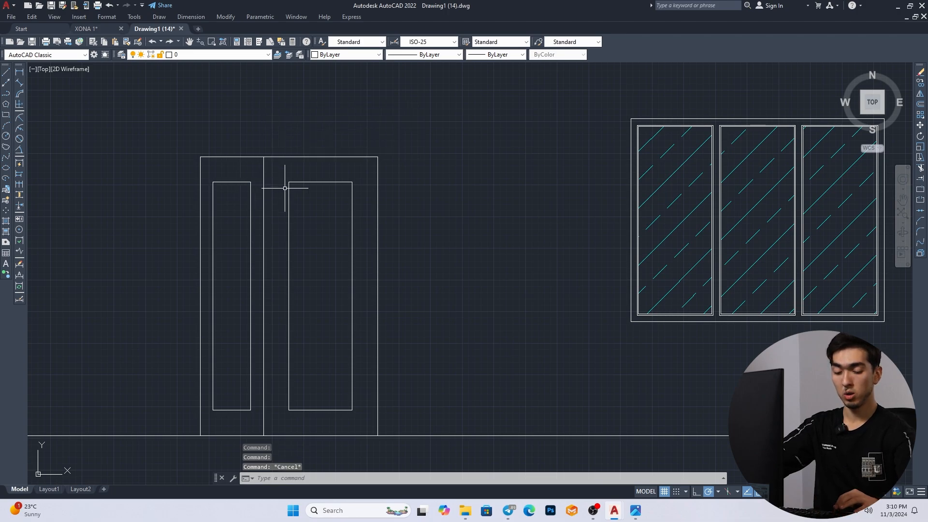
# Round the upper right corner of the wide leaf's panel with a 250 radius fillet.
pyautogui.write('f')
pyautogui.press('Return')
pyautogui.write('r')
pyautogui.press('Return')
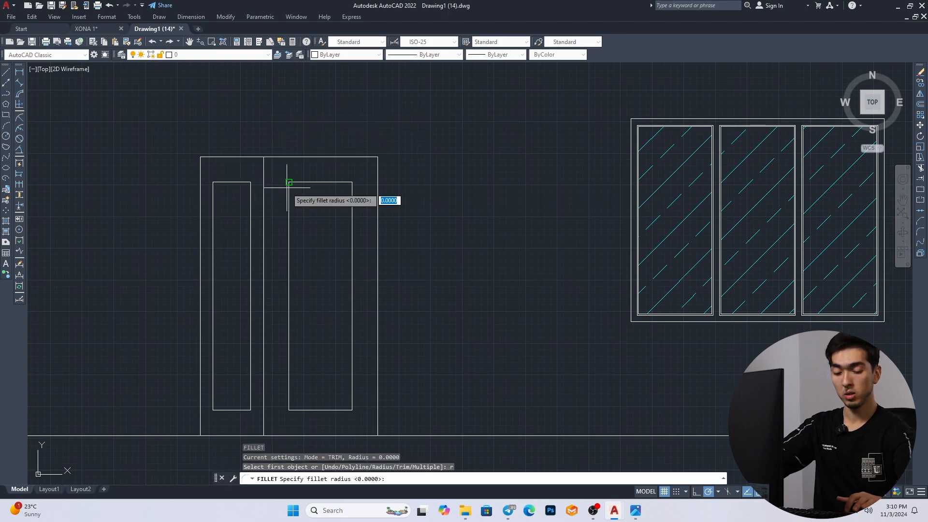
pyautogui.write('250')
pyautogui.press('Return')
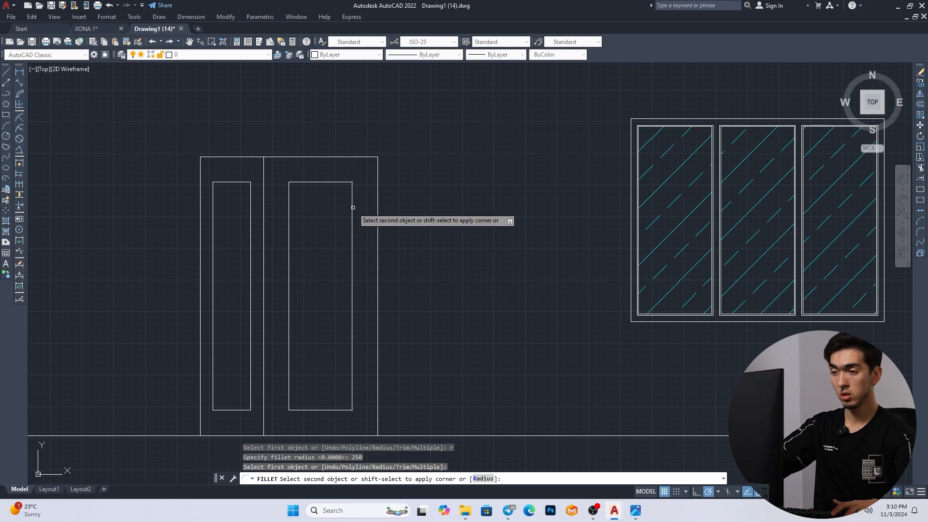
pyautogui.click(307, 182)
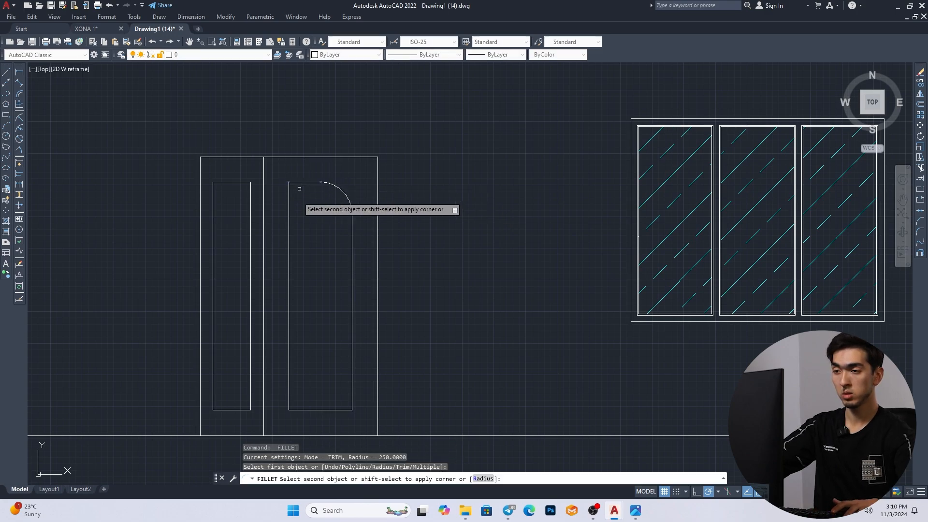
# Round the upper left corner of the wide leaf's panel with the same 250 radius fillet.
pyautogui.click(289, 217)
pyautogui.press('Escape')
pyautogui.press('Escape')
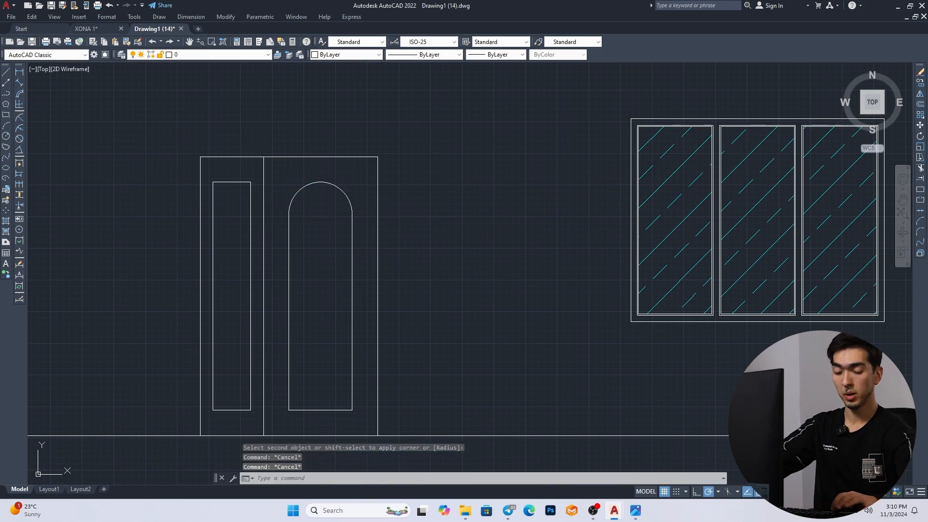
# Round both top corners of the narrow leaf's panel with 150 radius fillets.
pyautogui.write('f')
pyautogui.press('Return')
pyautogui.write('r')
pyautogui.press('Return')
pyautogui.write('150')
pyautogui.press('Return')
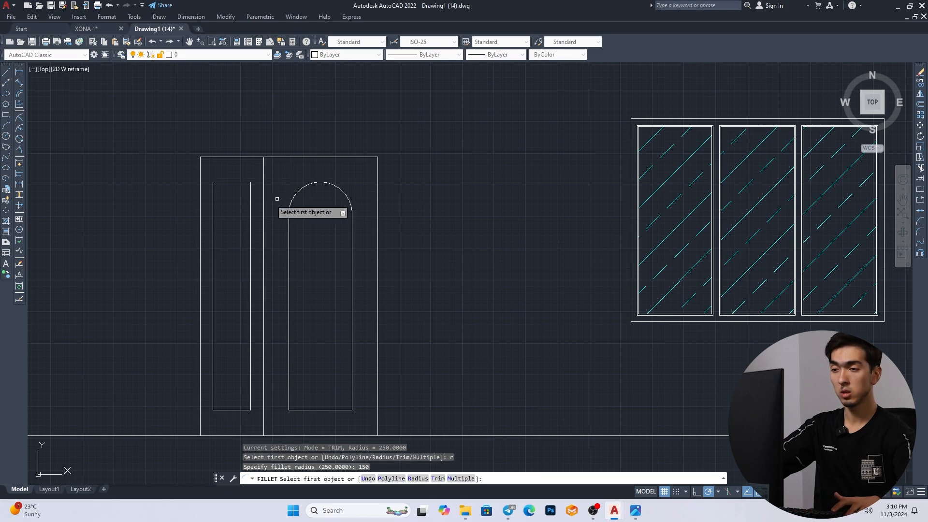
pyautogui.click(251, 206)
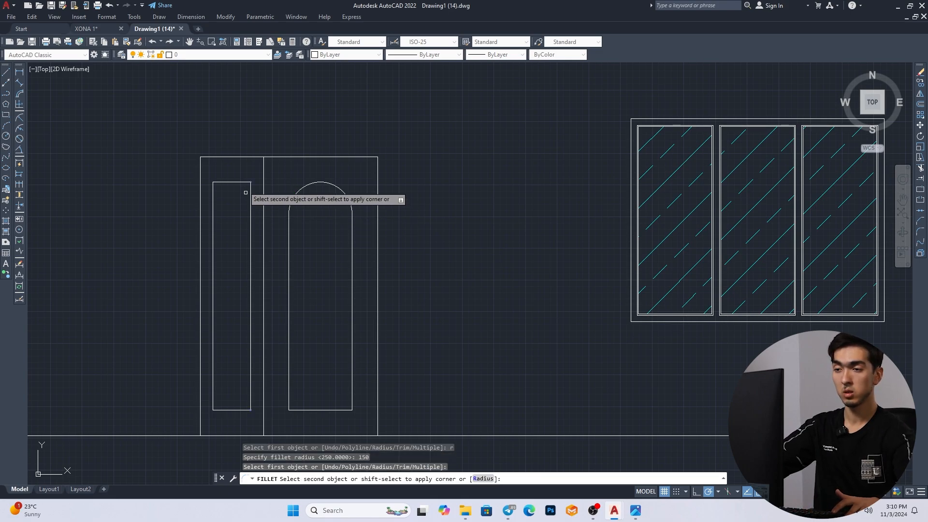
pyautogui.click(236, 182)
pyautogui.press('Return')
pyautogui.click(224, 182)
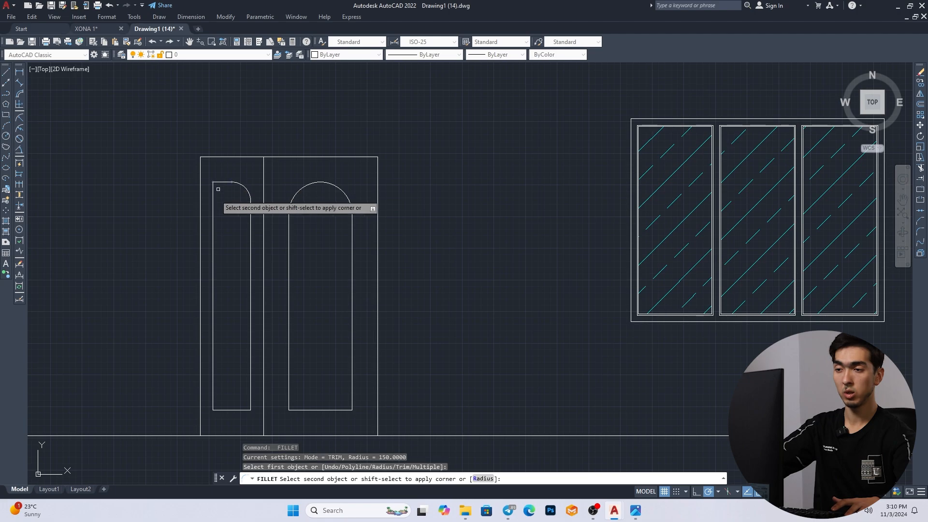
pyautogui.click(213, 198)
pyautogui.press('Escape')
# Hatch the insides of the two round-topped panels of the entrance door.
pyautogui.scroll(-6, 291, 173)
pyautogui.moveTo(290, 173); pyautogui.dragTo(268, 251, button='middle')
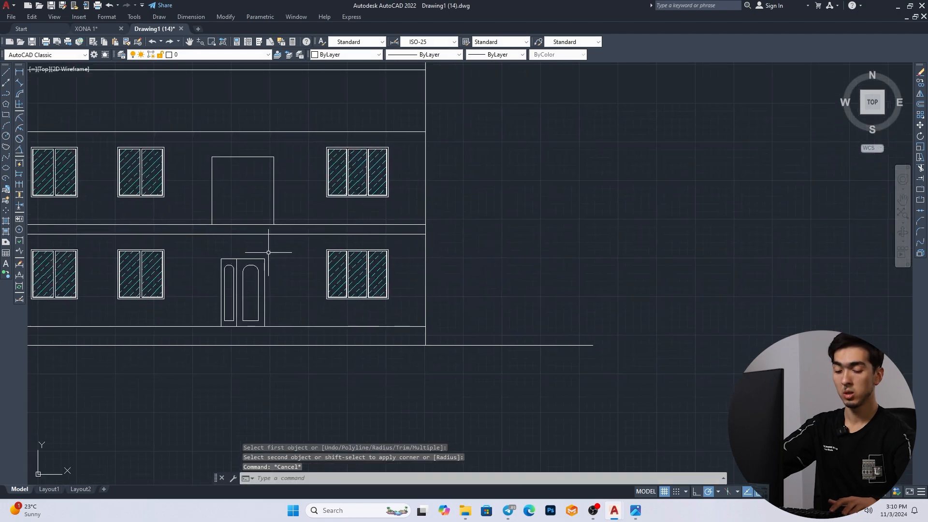
pyautogui.press('k')
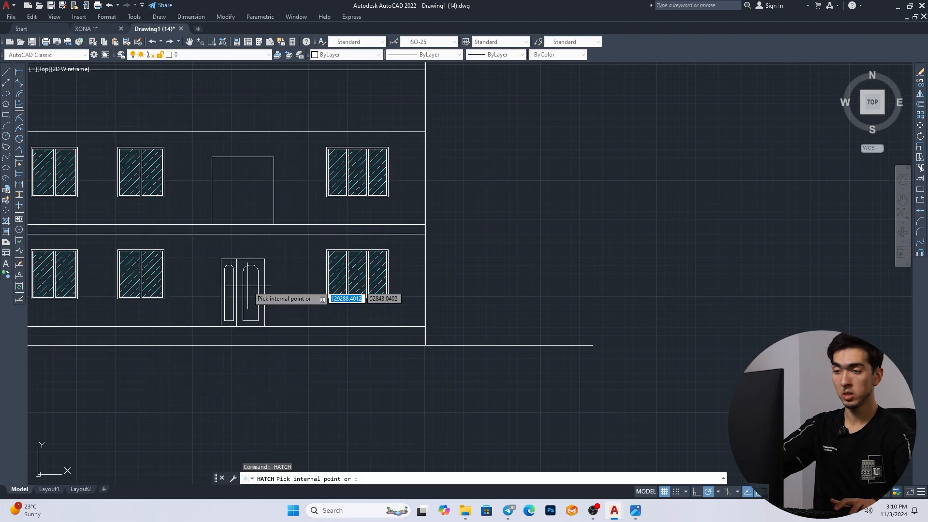
pyautogui.click(247, 284)
pyautogui.click(230, 286)
pyautogui.press('Return')
pyautogui.press('Return')
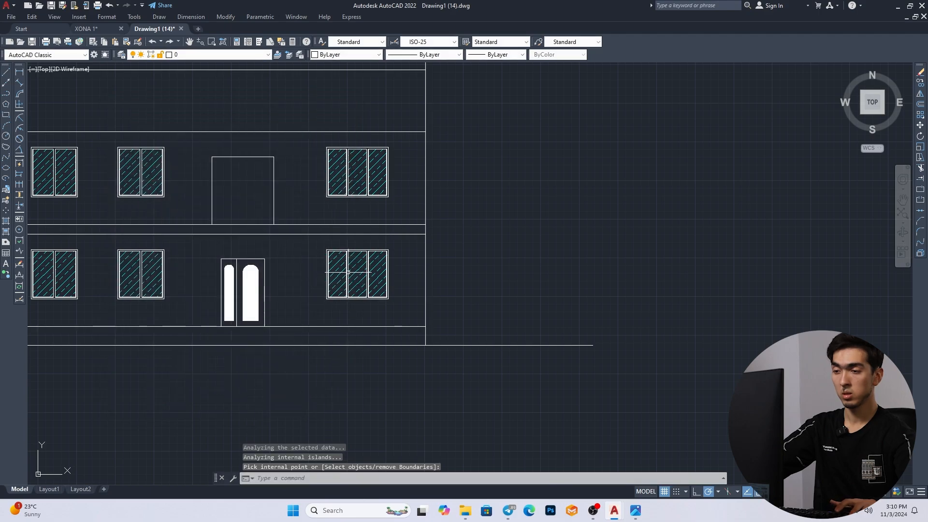
# Match the entrance door's panel hatch to the glass hatch of the neighbouring three-pane window.
pyautogui.scroll(2, 278, 264)
pyautogui.write('ma')
pyautogui.press('Return')
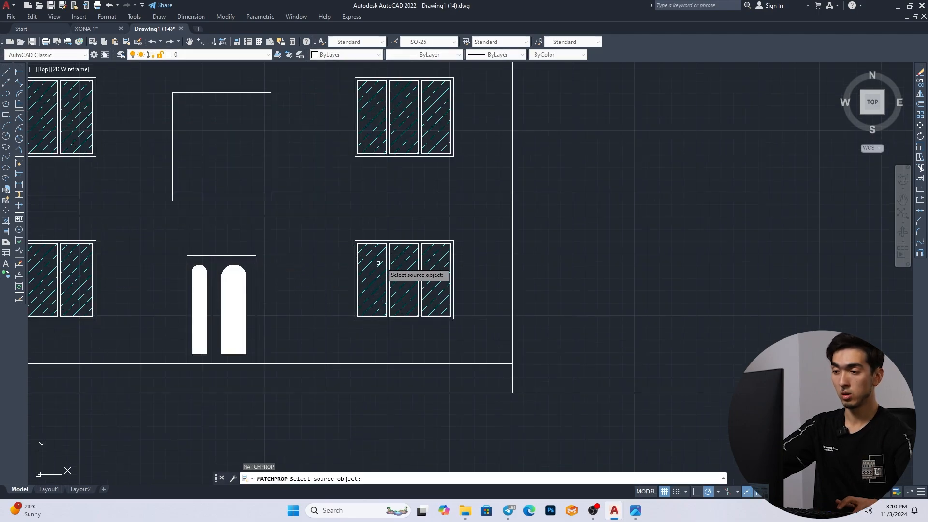
pyautogui.click(391, 270)
pyautogui.click(244, 306)
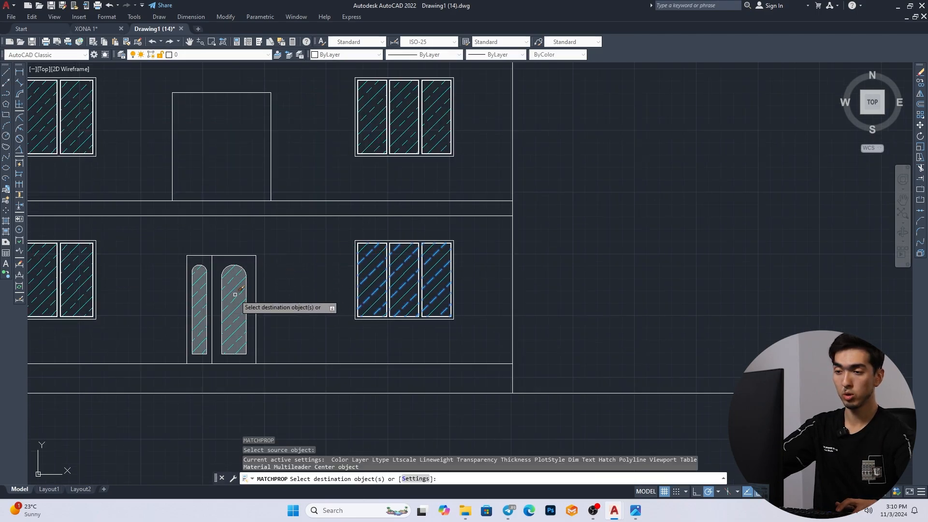
pyautogui.press('Escape')
# Offset both vertical sides of the upper-floor door opening 550 inward.
pyautogui.moveTo(253, 238); pyautogui.dragTo(430, 241, button='middle')
pyautogui.moveTo(384, 179); pyautogui.dragTo(372, 282, button='middle')
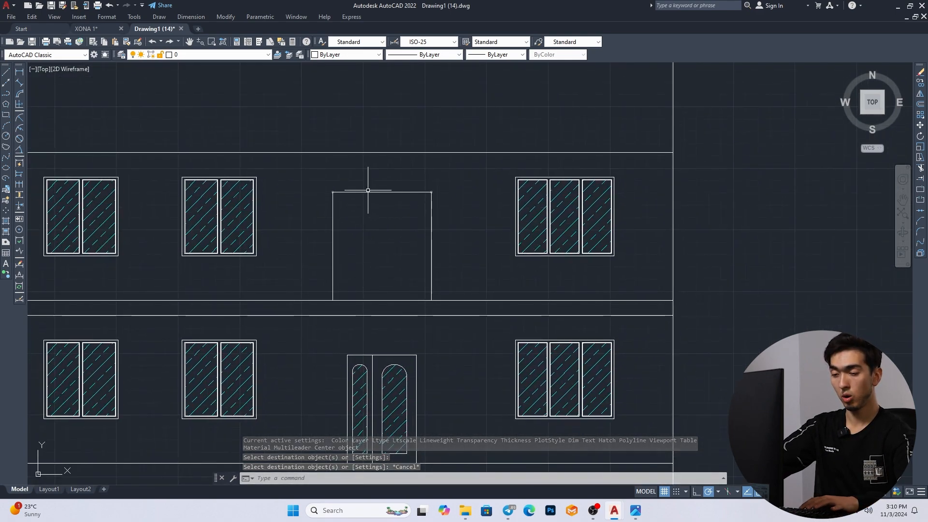
pyautogui.write('o')
pyautogui.press('Return')
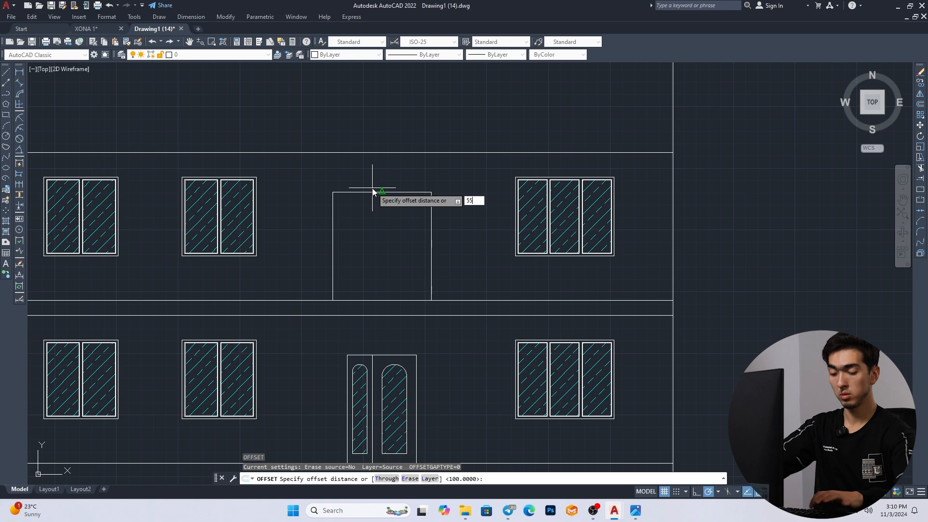
pyautogui.press('Return')
pyautogui.click(333, 227)
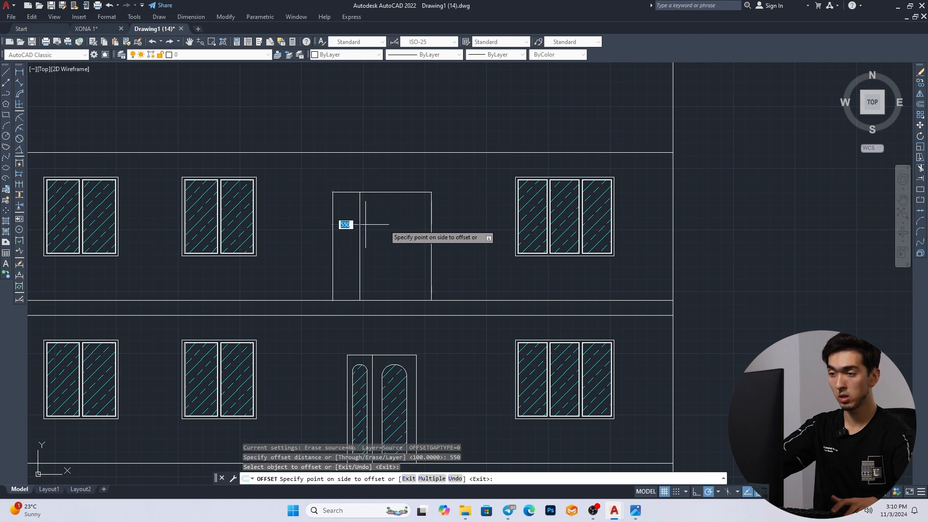
pyautogui.click(424, 218)
pyautogui.click(431, 223)
pyautogui.click(387, 217)
pyautogui.press('Escape')
pyautogui.press('Escape')
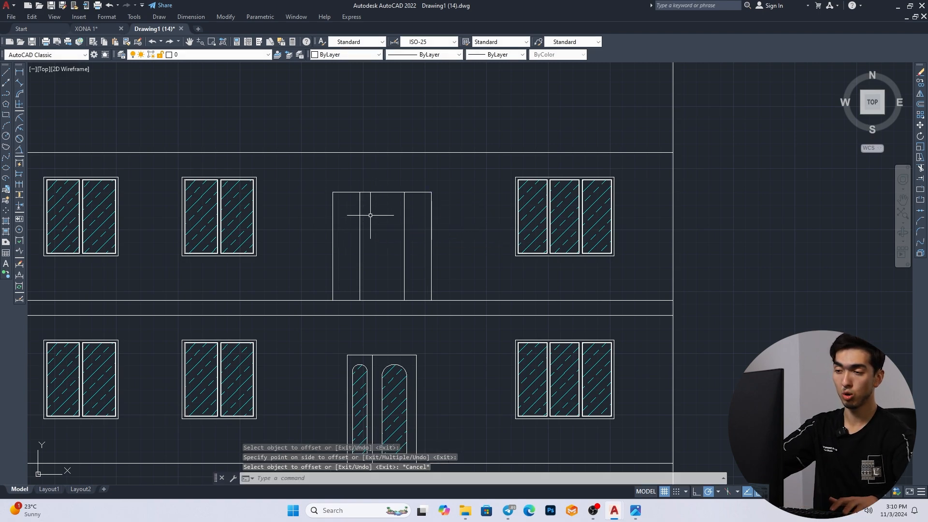
pyautogui.scroll(2, 388, 218)
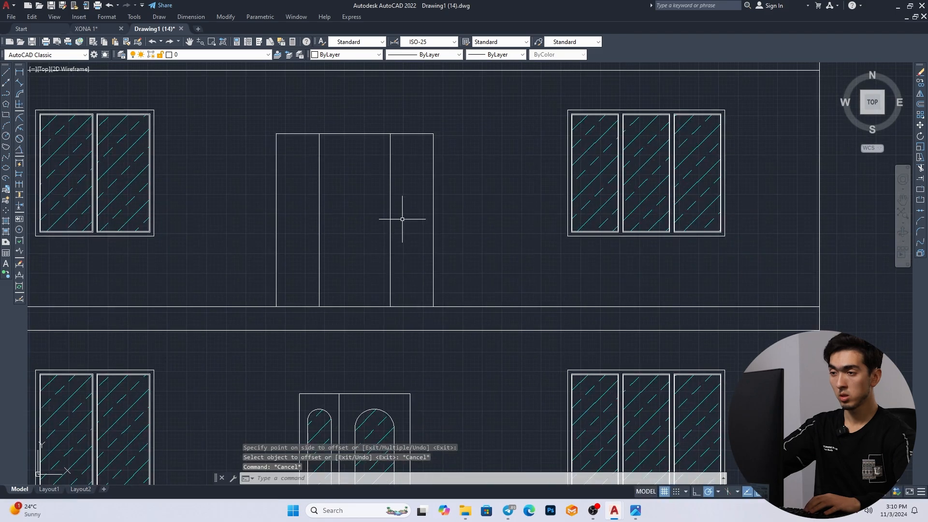
pyautogui.press('l')
pyautogui.press('space')
pyautogui.scroll(2, 425, 130)
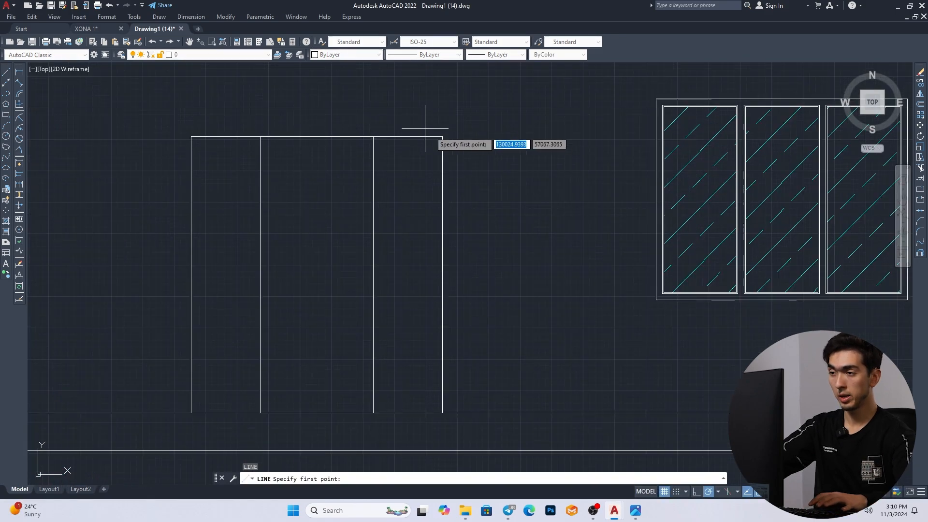
pyautogui.press('Escape')
pyautogui.press('Escape')
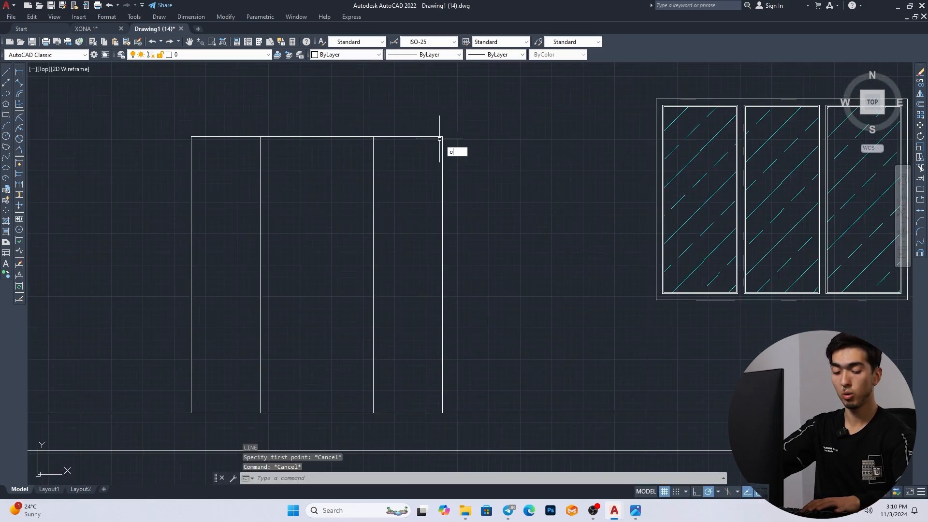
# Offset the top edge and both outer vertical edges of the upper-floor door 50 inward.
pyautogui.press('space')
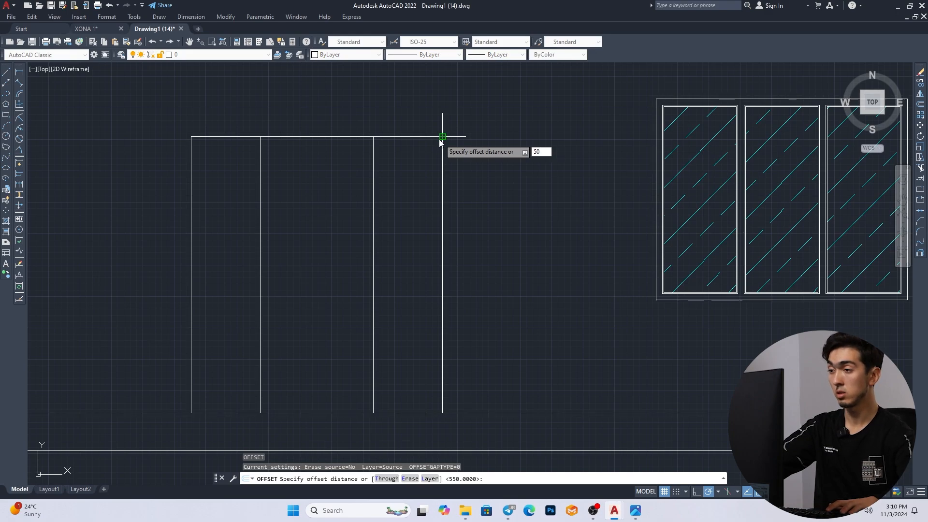
pyautogui.press('Return')
pyautogui.click(442, 155)
pyautogui.click(420, 147)
pyautogui.click(398, 137)
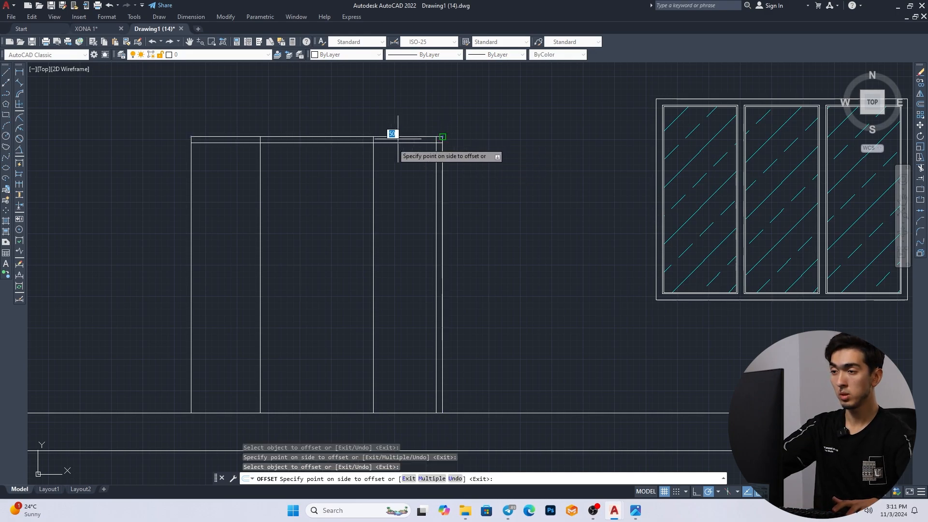
pyautogui.click(384, 147)
pyautogui.click(192, 187)
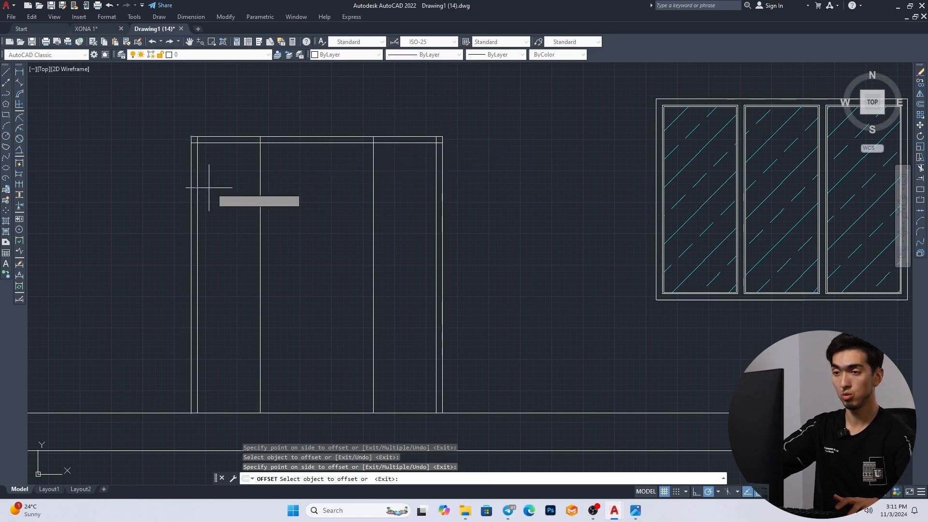
pyautogui.click(382, 408)
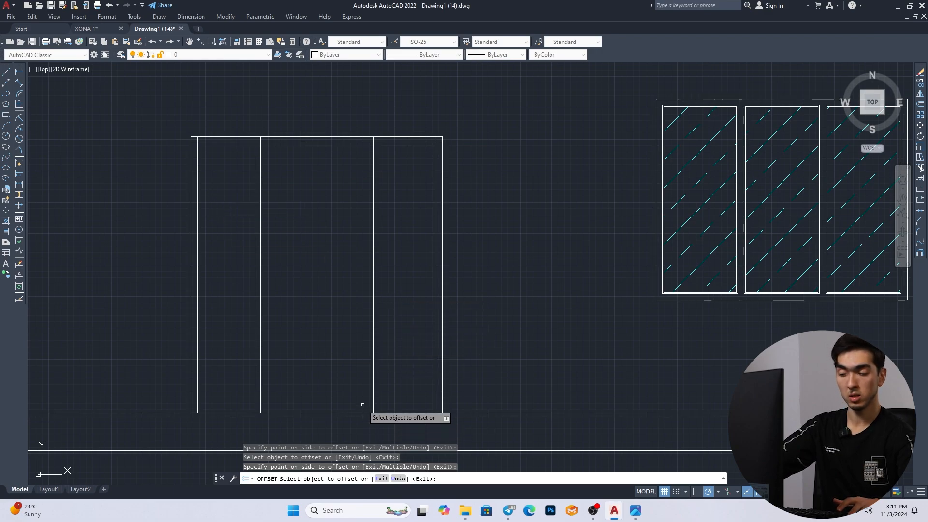
pyautogui.press('Escape')
pyautogui.press('Escape')
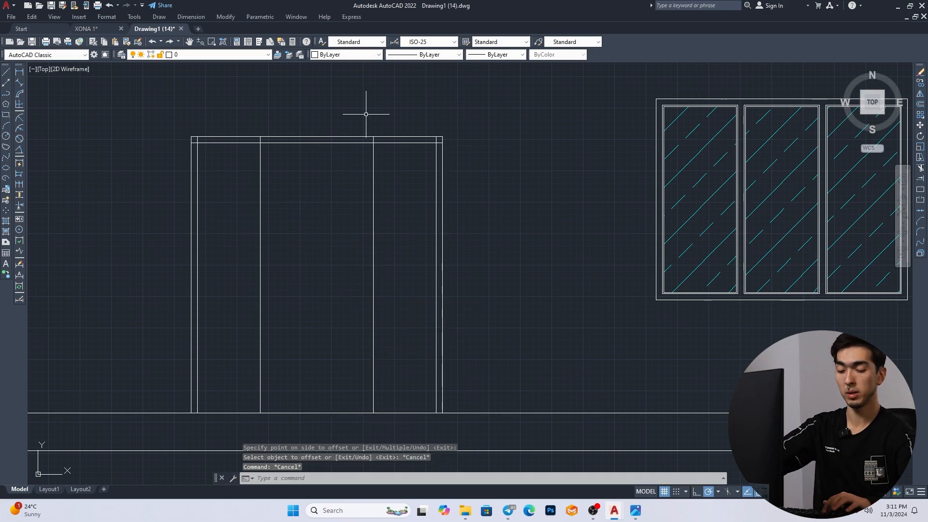
# Trim the overhanging line ends at the two upper inner corners of the upper-floor door frame.
pyautogui.press('Escape')
pyautogui.press('Escape')
pyautogui.write('tr')
pyautogui.press('space')
pyautogui.scroll(5, 441, 142)
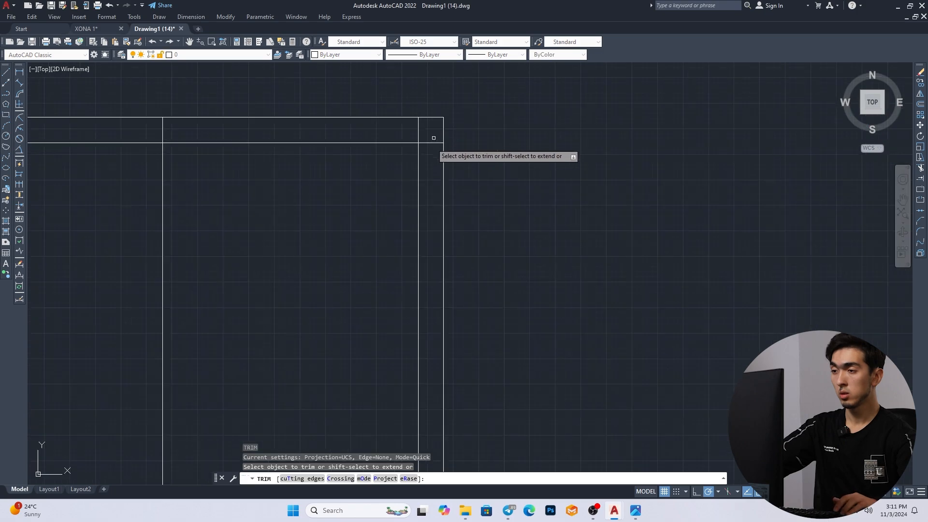
pyautogui.moveTo(431, 148); pyautogui.dragTo(411, 127)
pyautogui.moveTo(233, 152); pyautogui.dragTo(351, 159, button='middle')
pyautogui.scroll(-2, 351, 159)
pyautogui.moveTo(85, 130); pyautogui.dragTo(322, 163, button='middle')
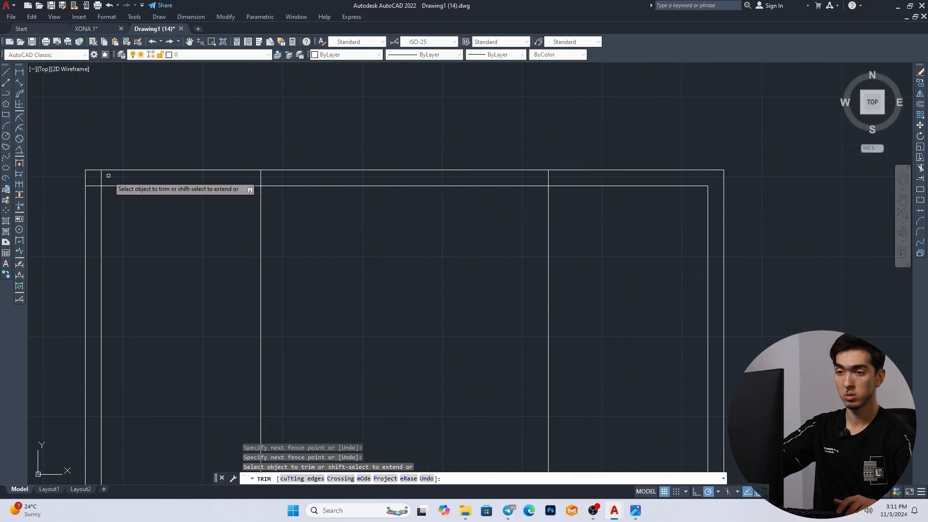
pyautogui.moveTo(109, 177); pyautogui.dragTo(94, 192)
pyautogui.press('Escape')
# Offset the two intermediate vertical lines of the upper-floor door 50 outward into the side sections.
pyautogui.scroll(-2, 214, 193)
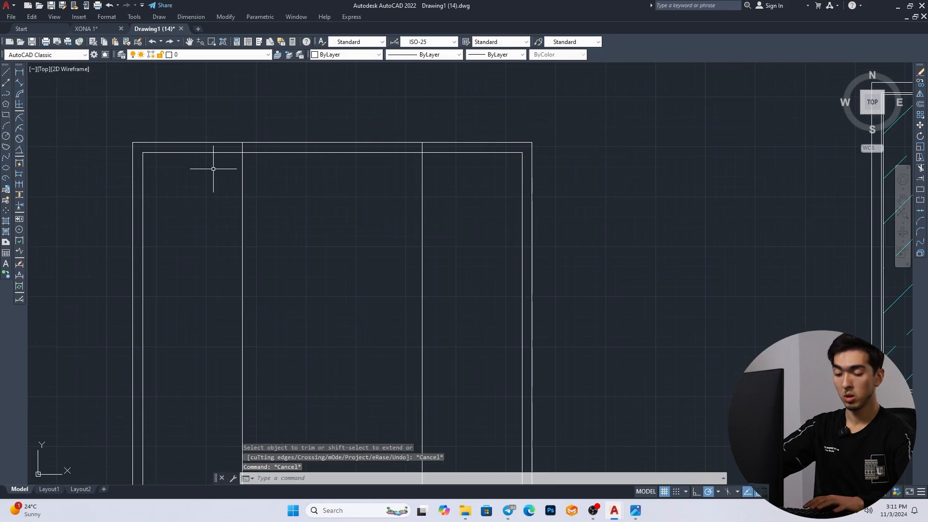
pyautogui.write('o')
pyautogui.press('space')
pyautogui.press('space')
pyautogui.click(242, 213)
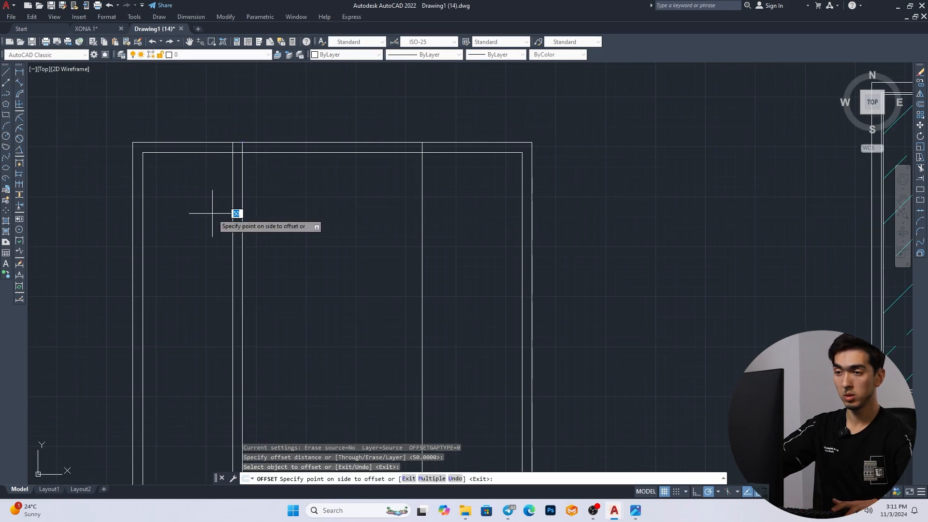
pyautogui.click(208, 214)
pyautogui.click(422, 217)
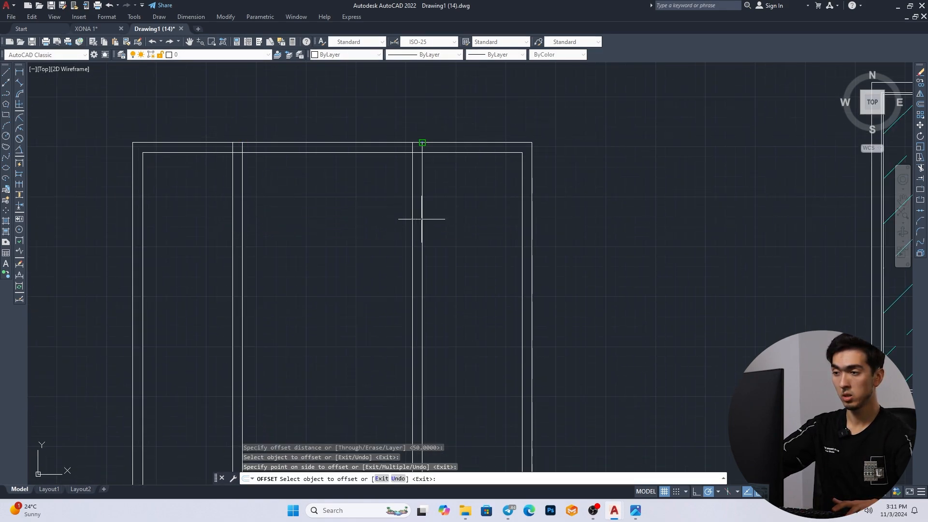
pyautogui.click(451, 217)
pyautogui.press('space')
# Check the width of the middle section between the two intermediate vertical lines.
pyautogui.write('l')
pyautogui.press('space')
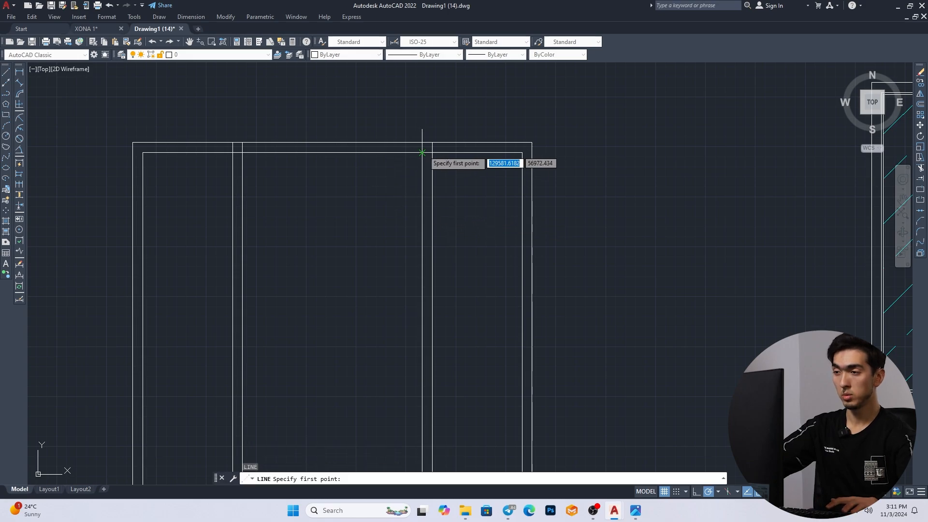
pyautogui.click(422, 153)
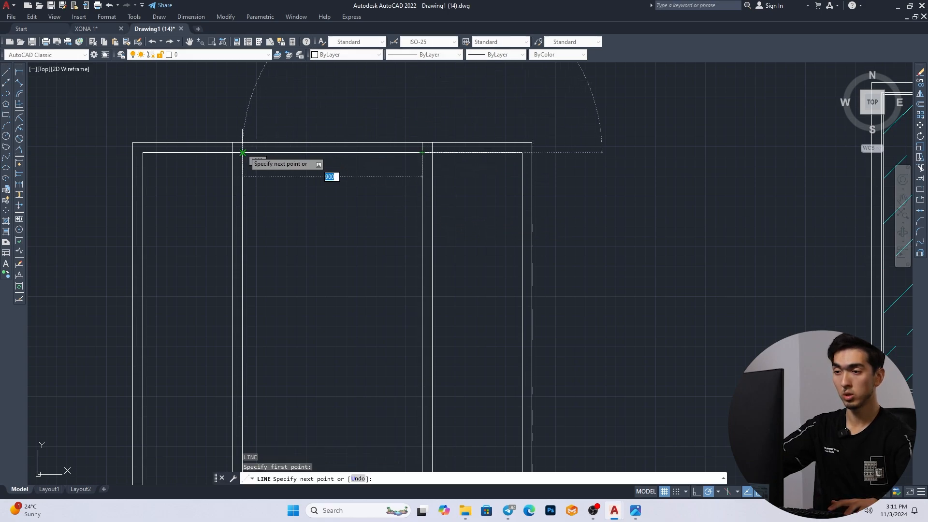
pyautogui.press('Escape')
# Trim the crossing line ends at the inner top corners of both side sections of the upper-floor door.
pyautogui.scroll(-2, 310, 165)
pyautogui.scroll(3, 435, 179)
pyautogui.scroll(2, 361, 122)
pyautogui.write('tr')
pyautogui.press('space')
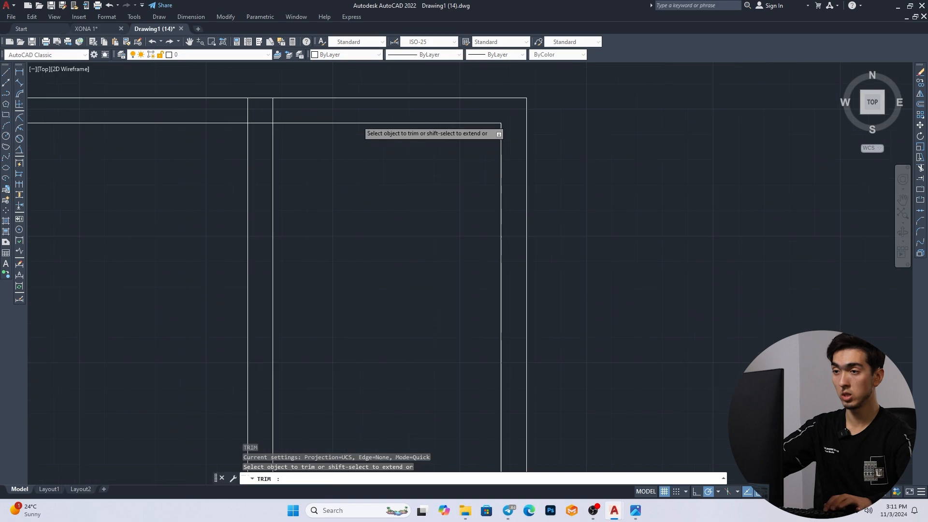
pyautogui.scroll(1, 360, 120)
pyautogui.moveTo(232, 102)
pyautogui.mouseDown()
pyautogui.moveTo(198, 128)
pyautogui.moveTo(197, 152)
pyautogui.mouseUp()
pyautogui.scroll(-3, 192, 148)
pyautogui.moveTo(244, 152); pyautogui.dragTo(452, 169, button='middle')
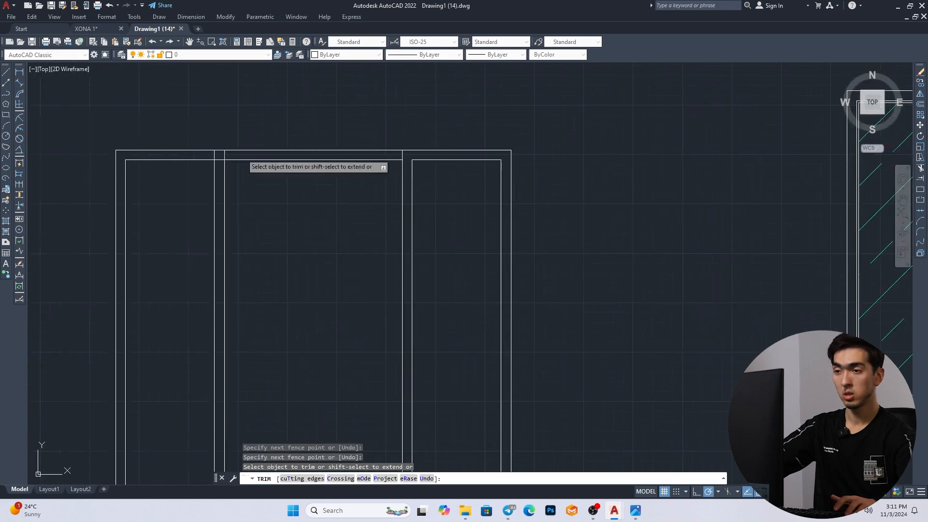
pyautogui.scroll(2, 196, 159)
pyautogui.moveTo(228, 147); pyautogui.dragTo(248, 171)
pyautogui.scroll(-1, 252, 169)
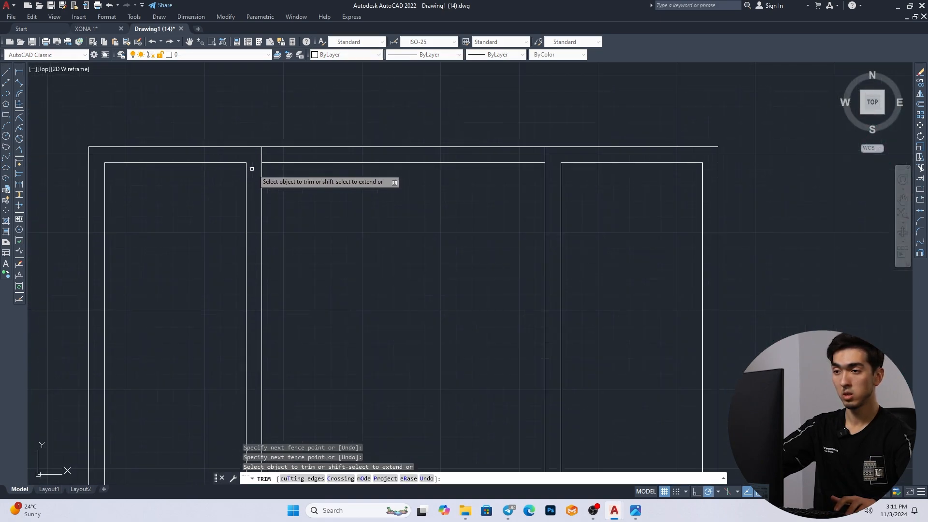
pyautogui.scroll(-2, 252, 169)
pyautogui.scroll(-2, 416, 188)
pyautogui.press('Escape')
pyautogui.press('Escape')
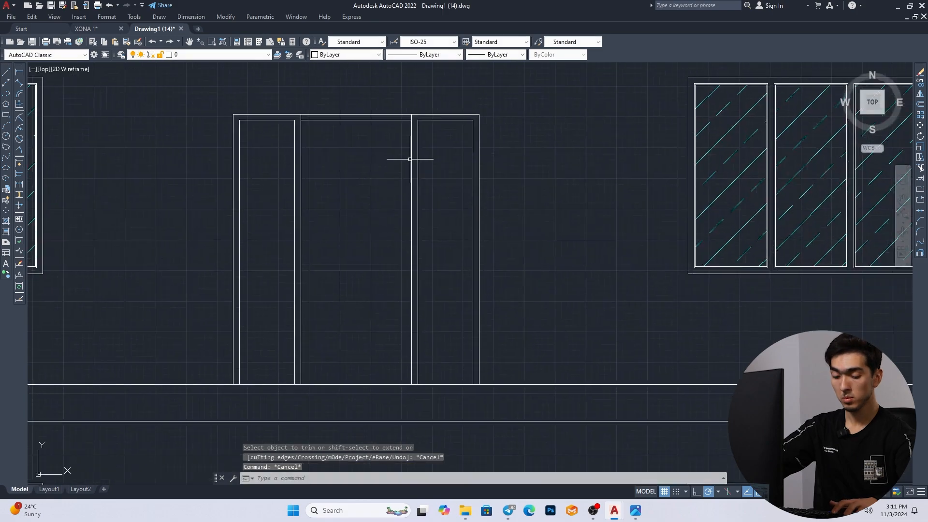
# Offset the inner top lines of both side sections 450 downward.
pyautogui.write('o')
pyautogui.press('space')
pyautogui.write('45')
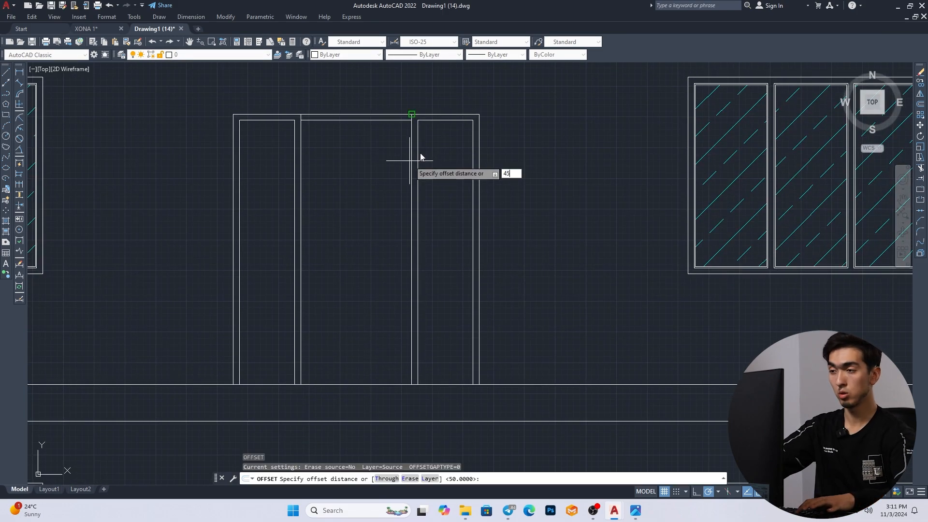
pyautogui.write('0')
pyautogui.press('Return')
pyautogui.click(439, 123)
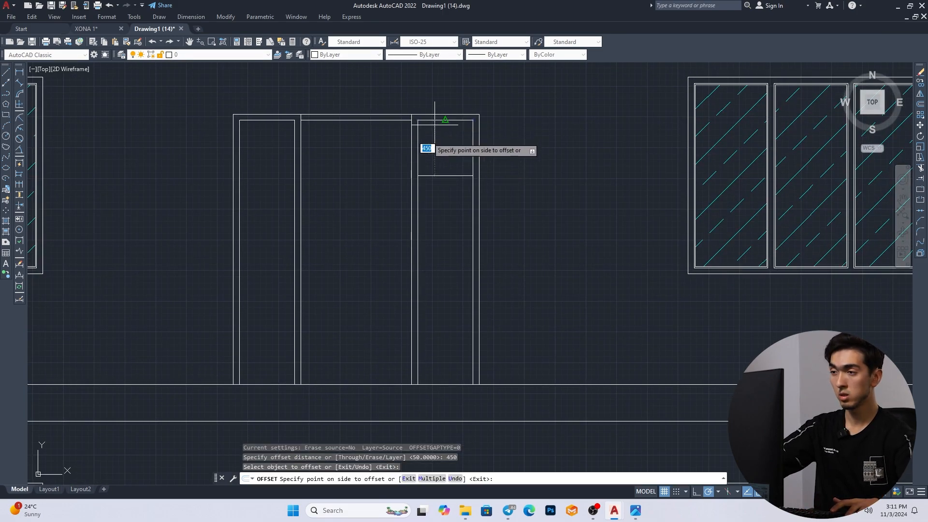
pyautogui.click(431, 138)
pyautogui.click(255, 120)
pyautogui.click(248, 159)
pyautogui.press('Escape')
pyautogui.press('Escape')
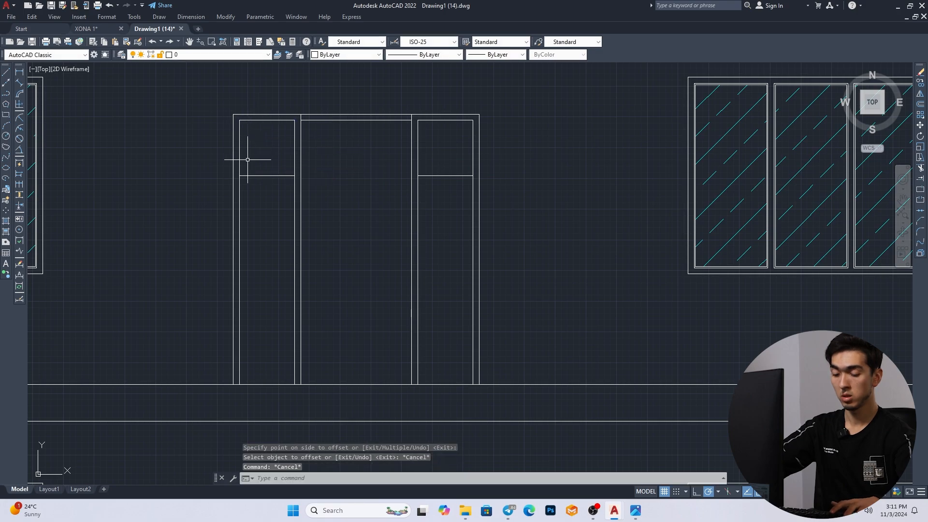
# Offset the horizontal line in both side sections of the upper-floor door 50 downward to form the upper crossbars.
pyautogui.write('o')
pyautogui.press('Return')
pyautogui.write('50')
pyautogui.press('Return')
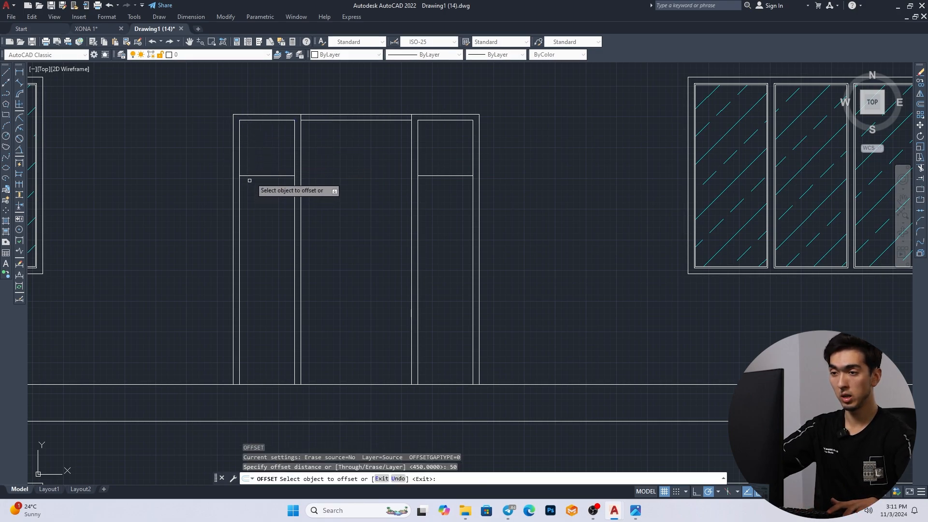
pyautogui.click(252, 177)
pyautogui.click(309, 194)
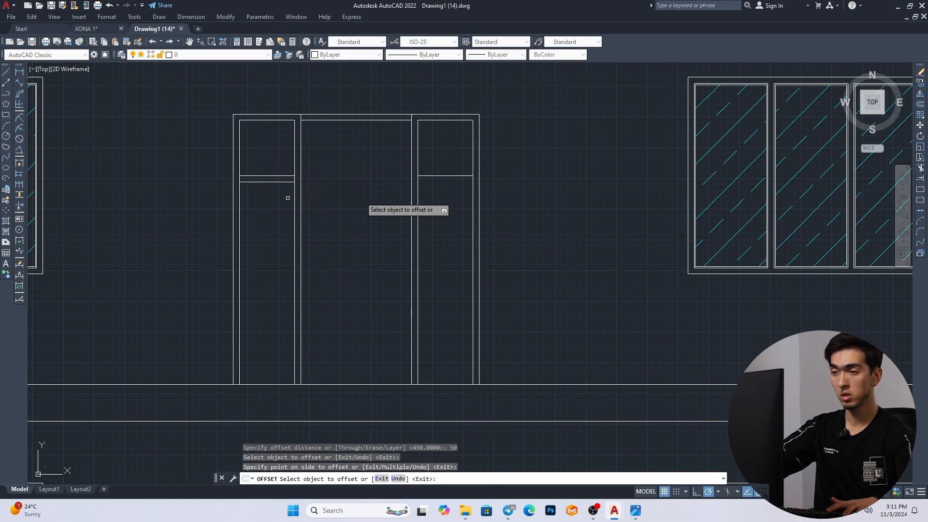
pyautogui.click(447, 174)
pyautogui.click(430, 207)
pyautogui.press('Return')
# Offset the lower line of the upper crossbar 700 downward in both side sections.
pyautogui.press('Return')
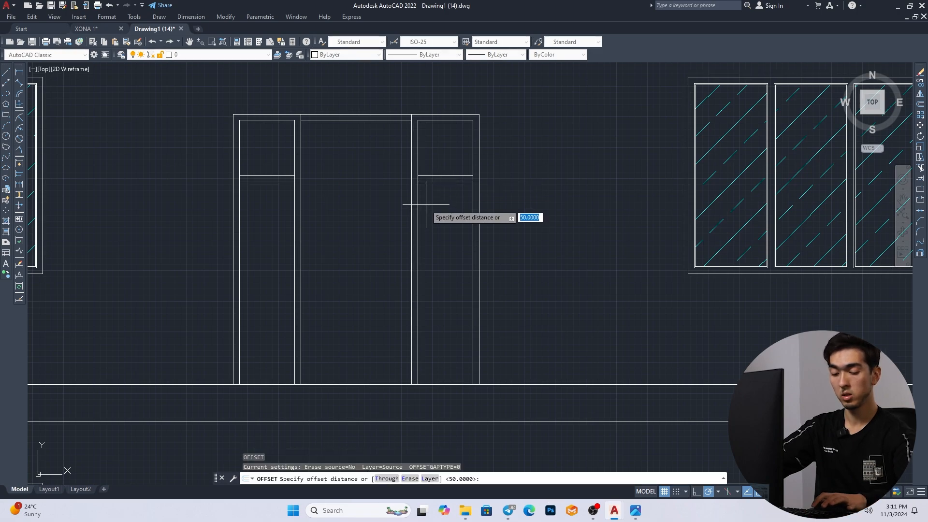
pyautogui.write('700')
pyautogui.press('Return')
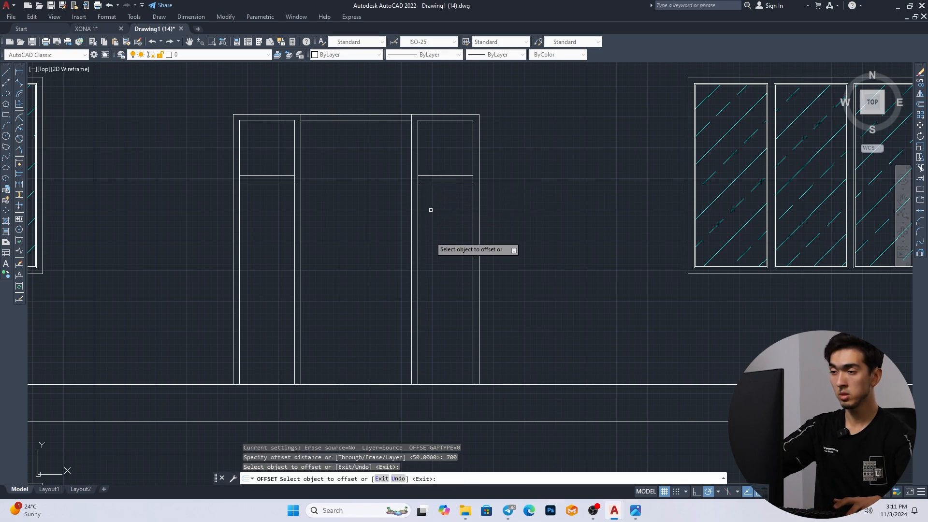
pyautogui.click(443, 183)
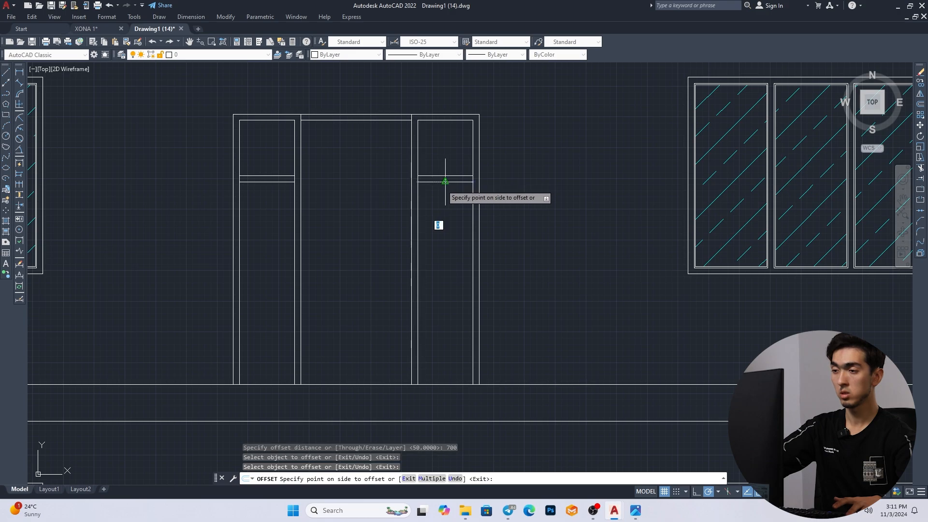
pyautogui.click(439, 237)
pyautogui.click(265, 182)
pyautogui.click(256, 228)
pyautogui.press('Return')
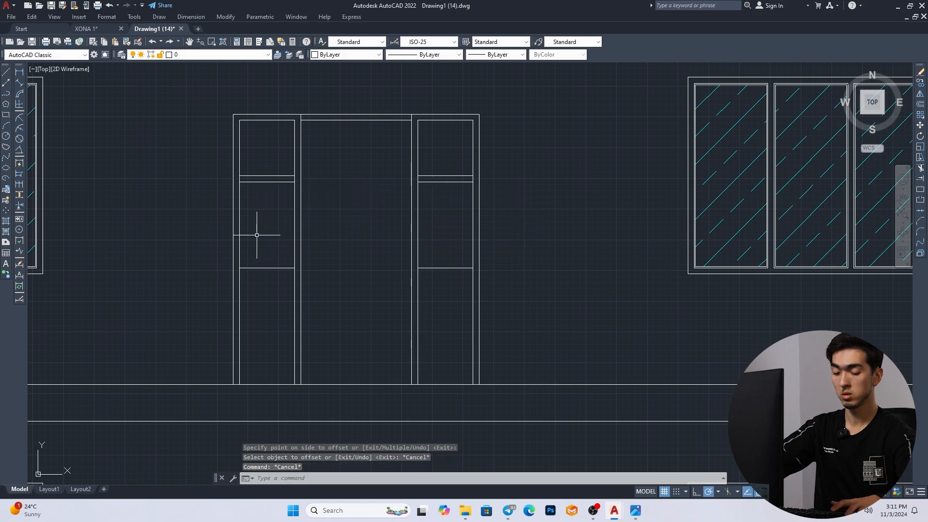
pyautogui.press('Return')
pyautogui.write('450')
pyautogui.press('Return')
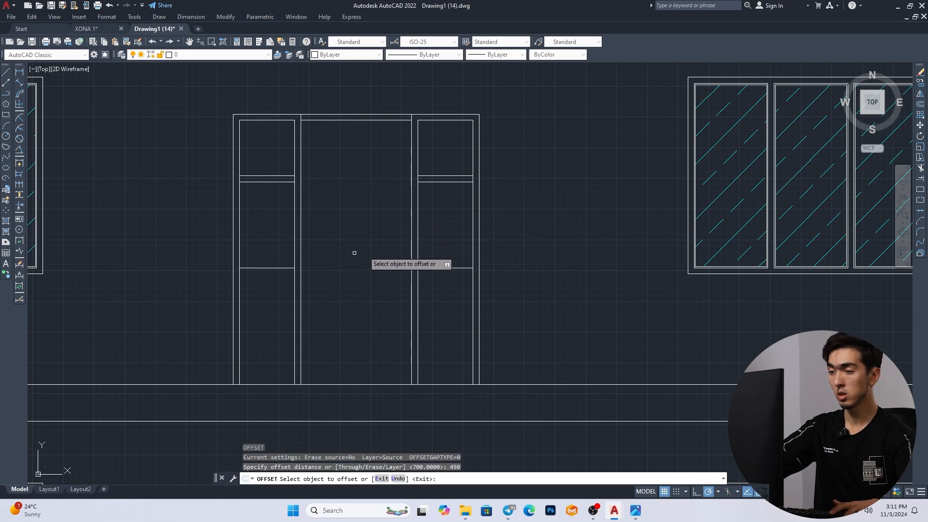
pyautogui.press('Return')
# Offset the lowest horizontal line in both side sections 50 downward to form the middle crossbars.
pyautogui.press('Return')
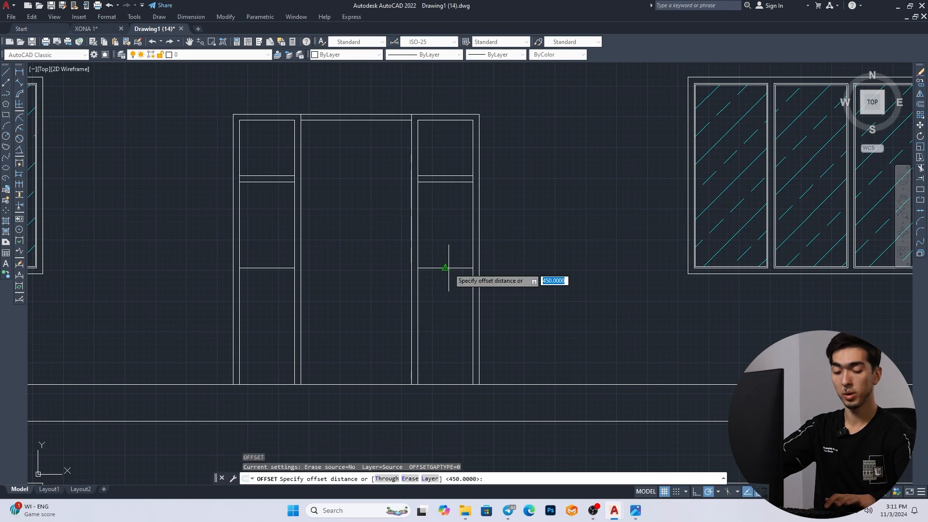
pyautogui.write('50')
pyautogui.press('Return')
pyautogui.click(445, 267)
pyautogui.click(435, 276)
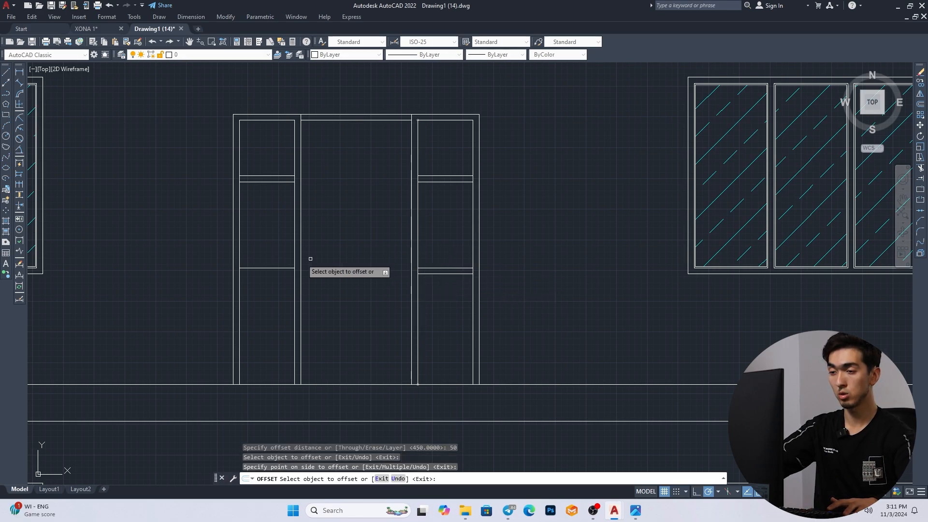
pyautogui.click(271, 268)
pyautogui.click(272, 292)
pyautogui.press('Return')
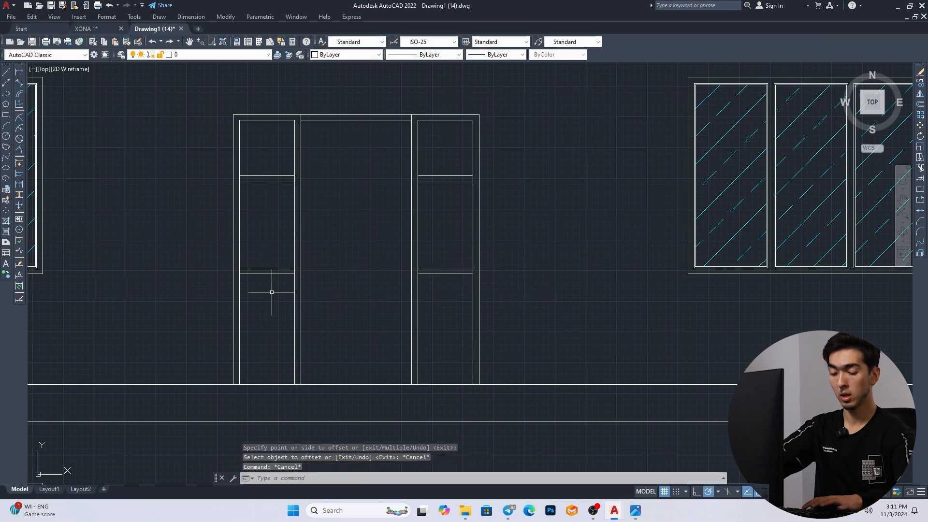
# Offset the lower line of the middle crossbar 450 downward in both side sections.
pyautogui.press('Return')
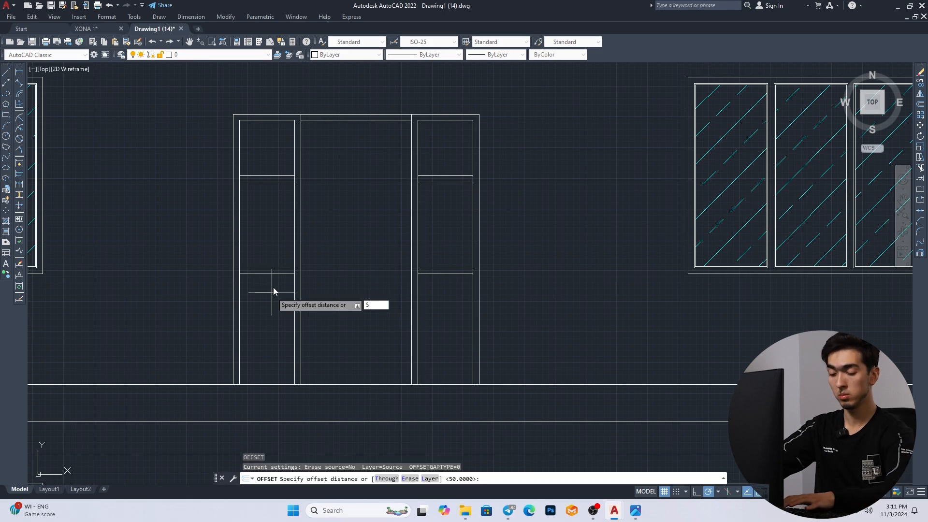
pyautogui.write('45')
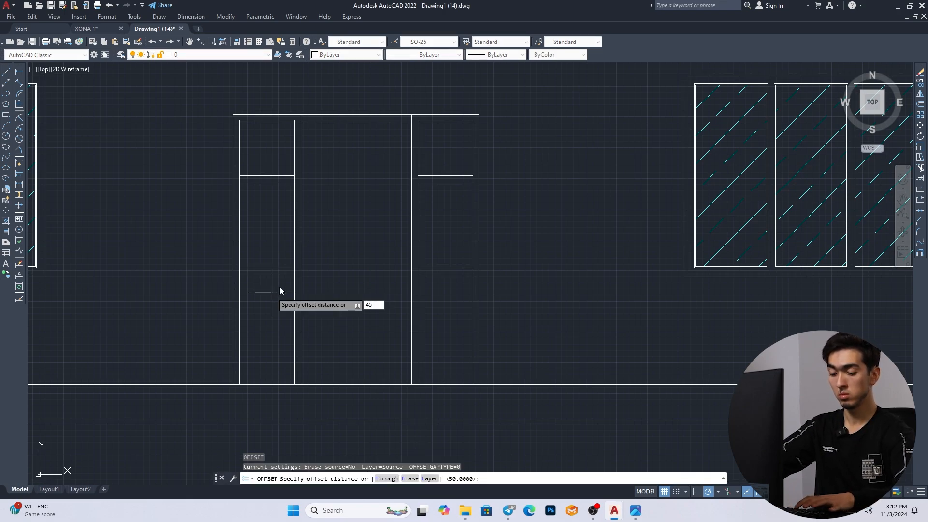
pyautogui.write('0')
pyautogui.press('Return')
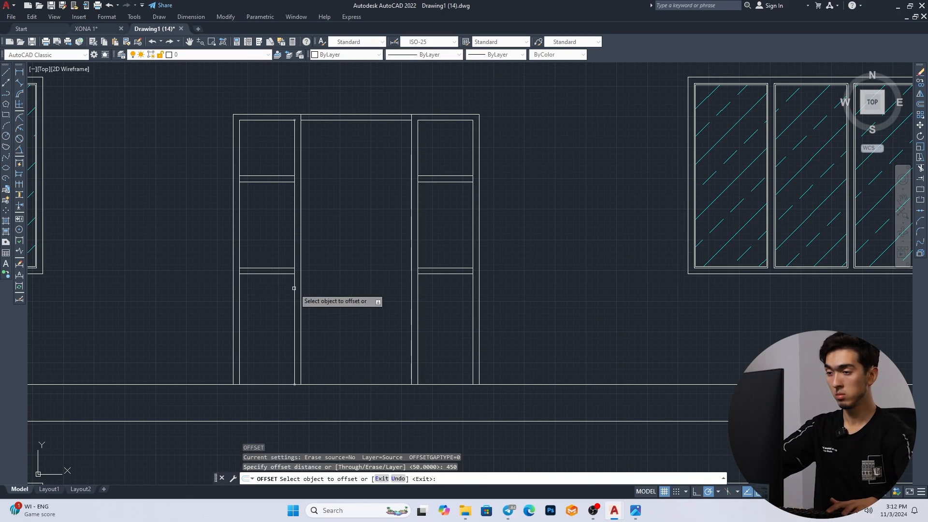
pyautogui.click(448, 272)
pyautogui.click(433, 316)
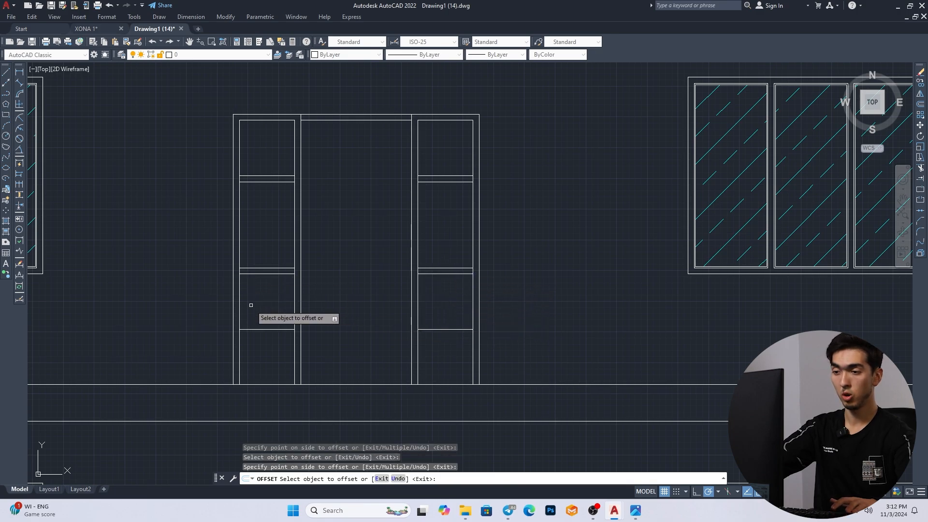
pyautogui.press('Escape')
# Offset the lowest horizontal line in both side sections 50 downward to form the bottom crossbars.
pyautogui.scroll(2, 452, 332)
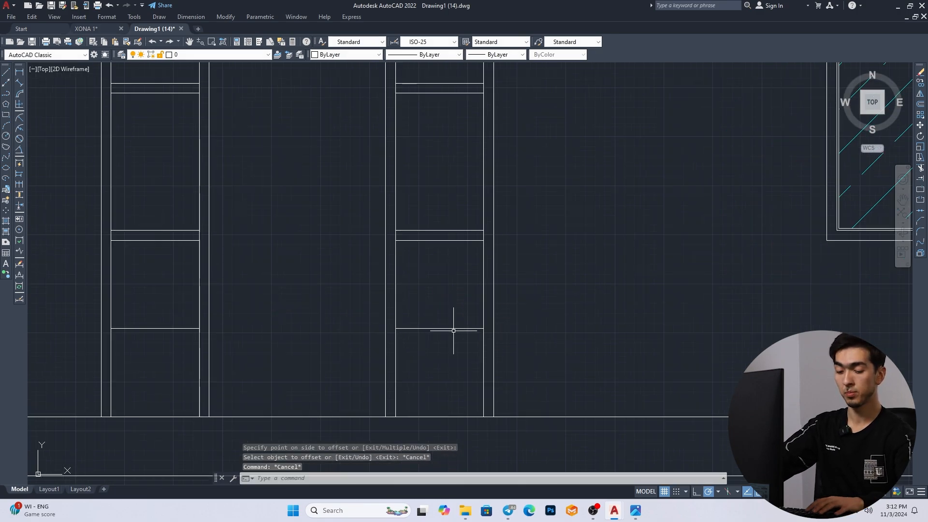
pyautogui.press('Return')
pyautogui.press('Return')
pyautogui.press('Escape')
pyautogui.press('Return')
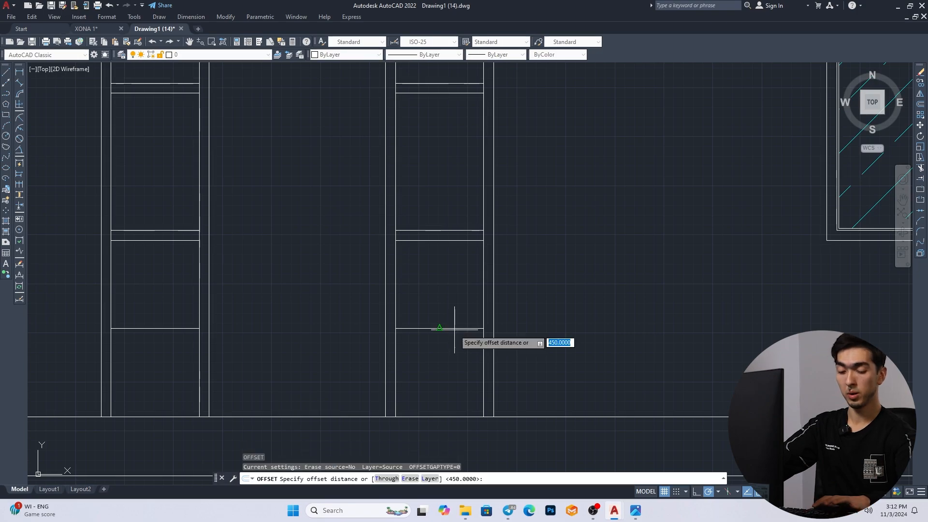
pyautogui.write('50')
pyautogui.press('Return')
pyautogui.click(454, 328)
pyautogui.click(453, 352)
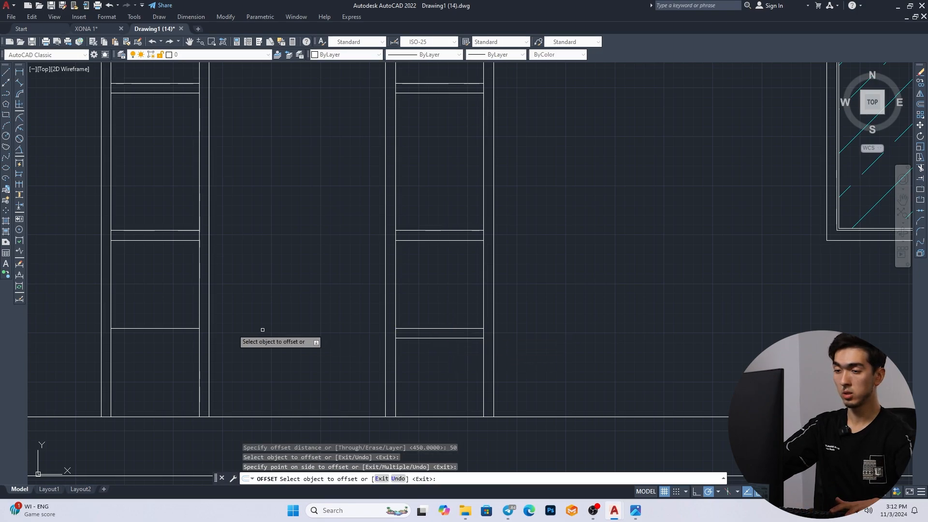
pyautogui.click(164, 329)
pyautogui.click(155, 352)
pyautogui.press('Escape')
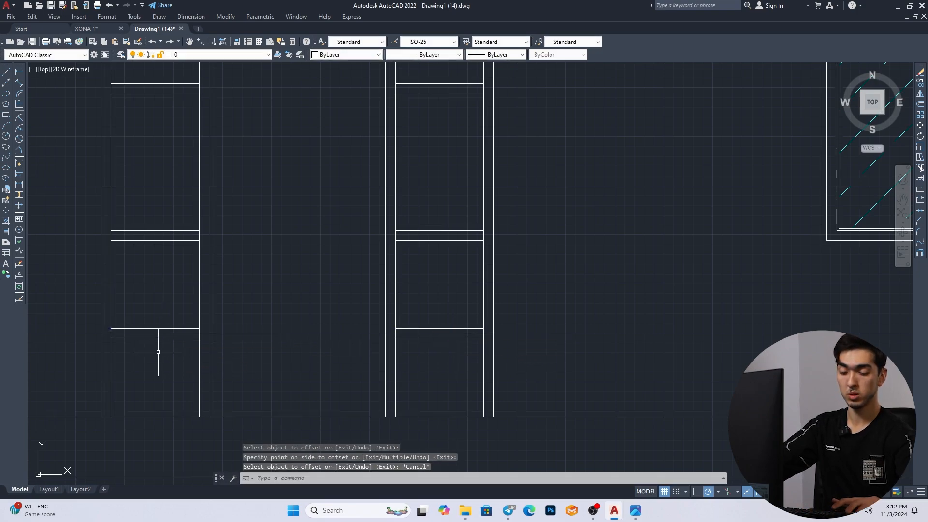
# Trim the vertical line pieces between the paired lines of the bottom and middle crossbars in both side sections.
pyautogui.write('tr')
pyautogui.press('Return')
pyautogui.scroll(2, 194, 334)
pyautogui.click(211, 336)
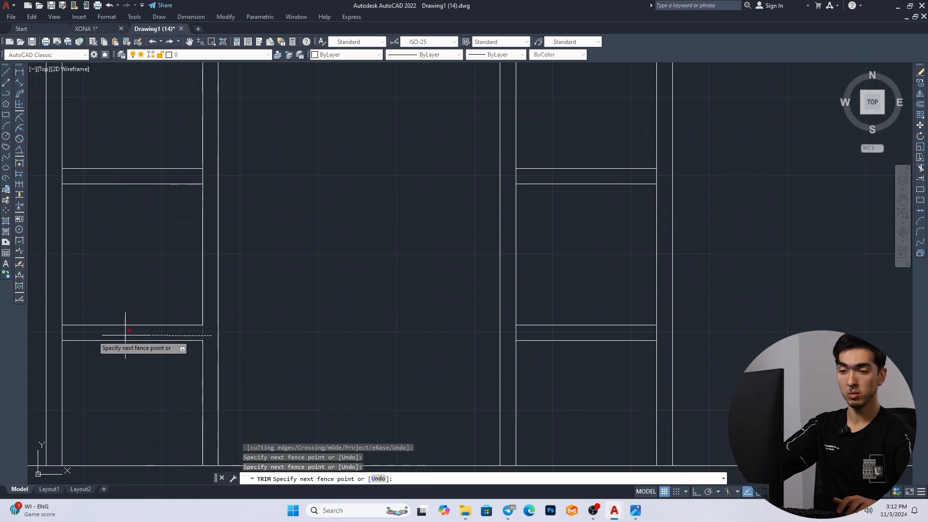
pyautogui.press('Return')
pyautogui.click(659, 334)
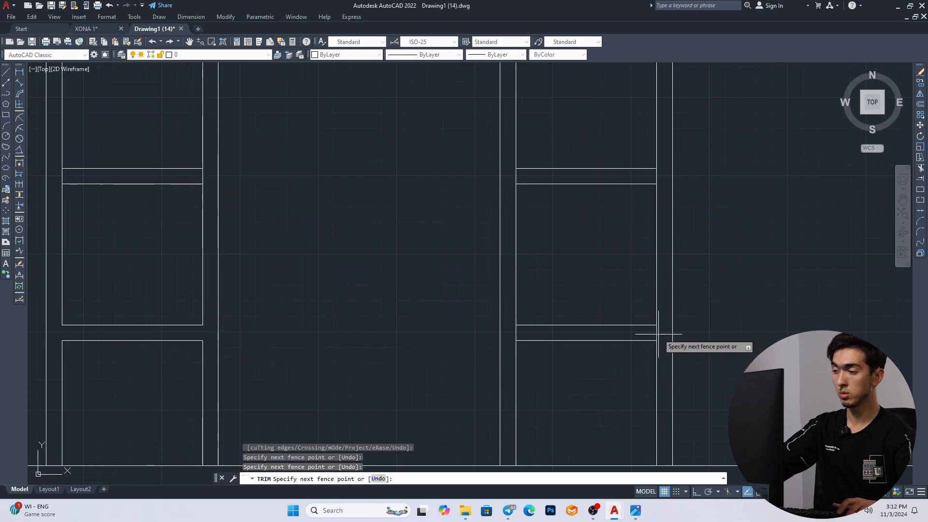
pyautogui.press('Return')
pyautogui.click(666, 176)
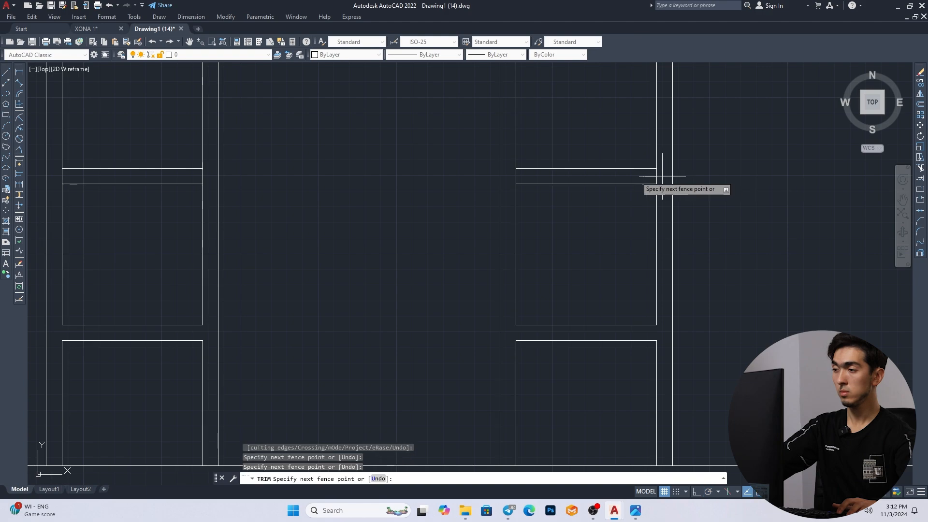
pyautogui.press('Return')
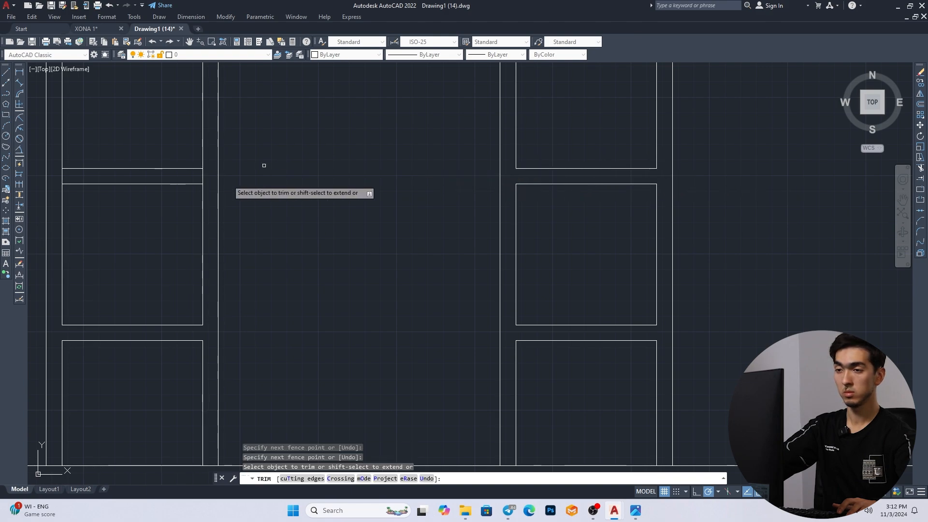
pyautogui.click(207, 178)
pyautogui.moveTo(84, 174); pyautogui.dragTo(57, 177)
# Trim the vertical line pieces between the paired lines of the upper crossbars in both side sections.
pyautogui.scroll(-5, 150, 143)
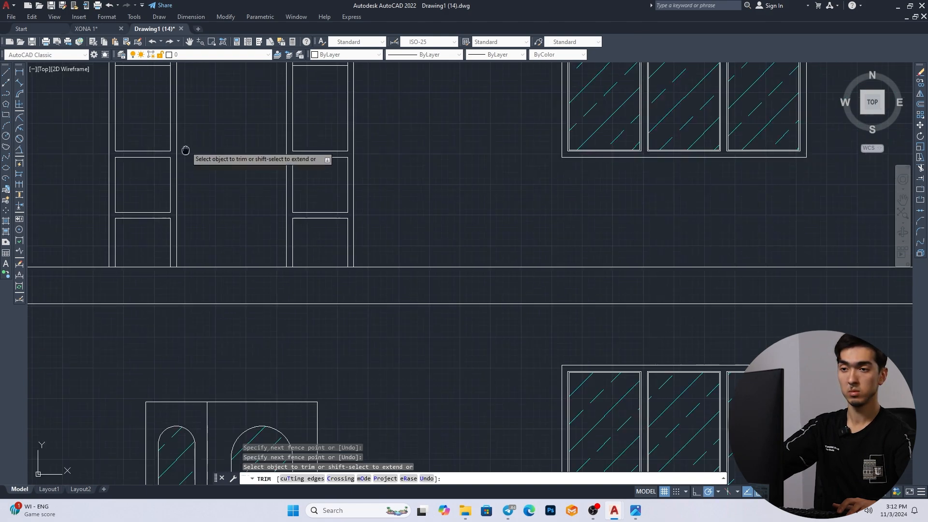
pyautogui.moveTo(186, 150); pyautogui.dragTo(190, 321, button='middle')
pyautogui.scroll(5, 334, 235)
pyautogui.click(386, 234)
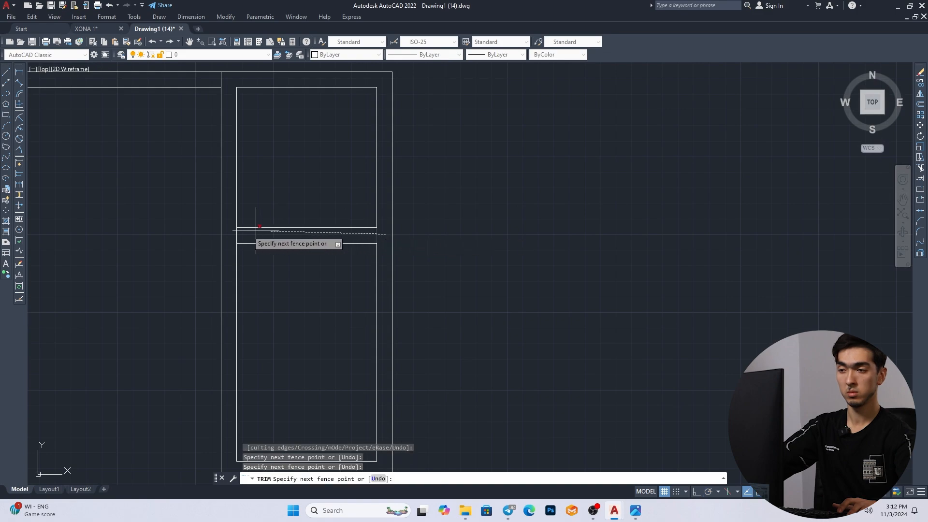
pyautogui.click(230, 235)
pyautogui.moveTo(243, 235); pyautogui.dragTo(601, 235, button='middle')
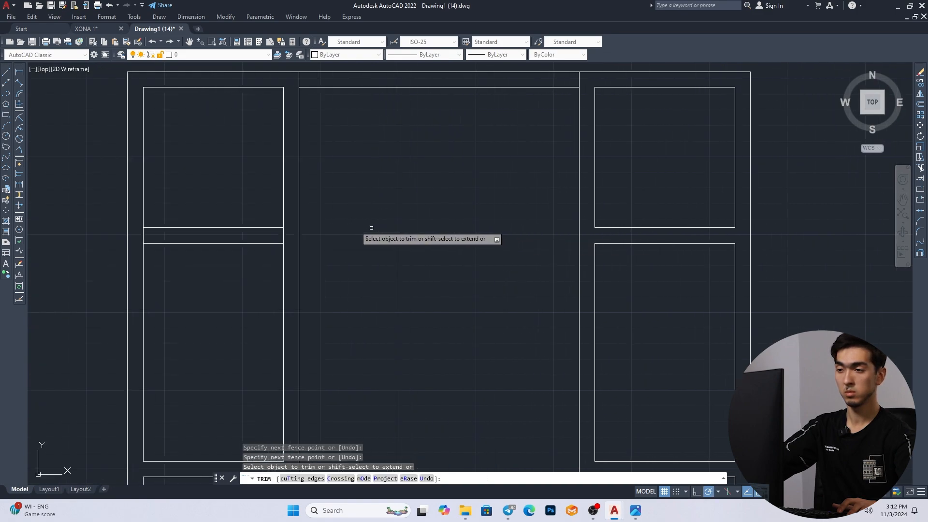
pyautogui.click(290, 231)
pyautogui.press('Return')
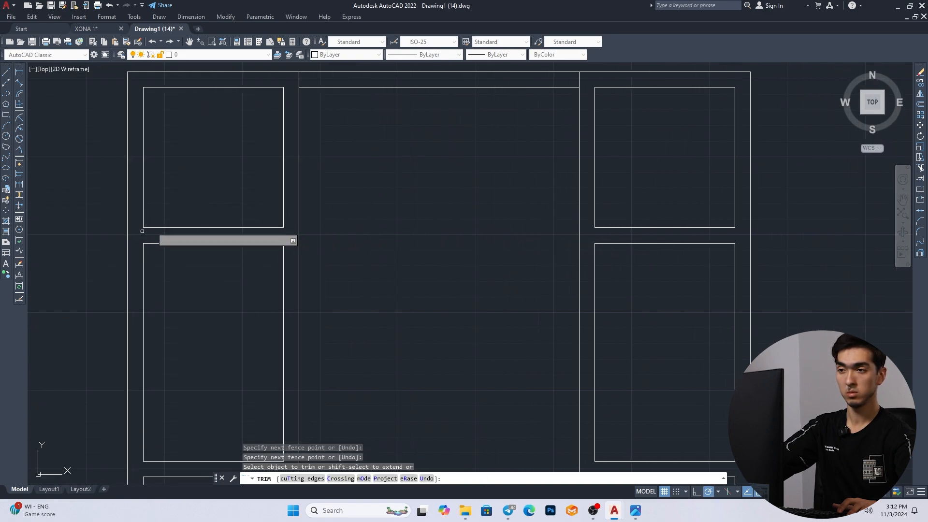
pyautogui.scroll(-3, 338, 190)
pyautogui.press('Escape')
pyautogui.press('Escape')
pyautogui.press('Escape')
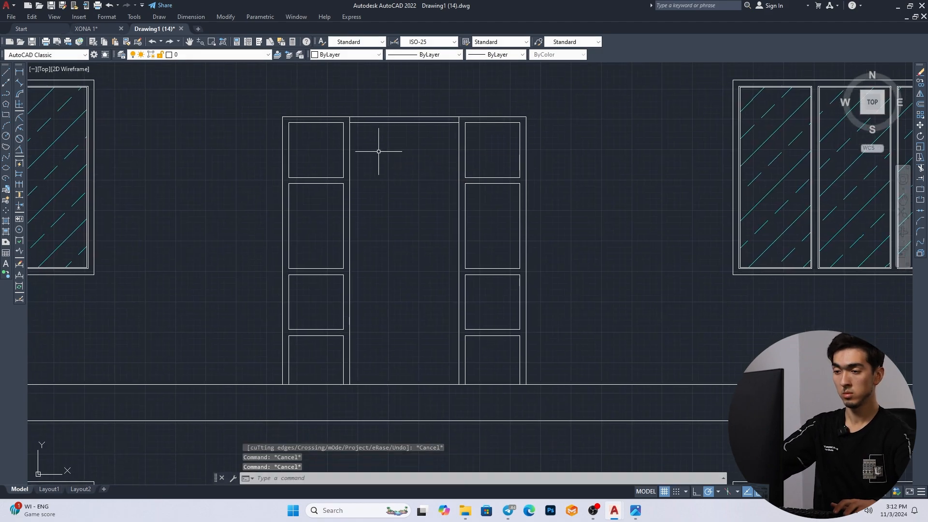
# Hatch the three upper panels in each side section of the upper-floor door, leaving the lowest panels empty.
pyautogui.write('h')
pyautogui.press('Return')
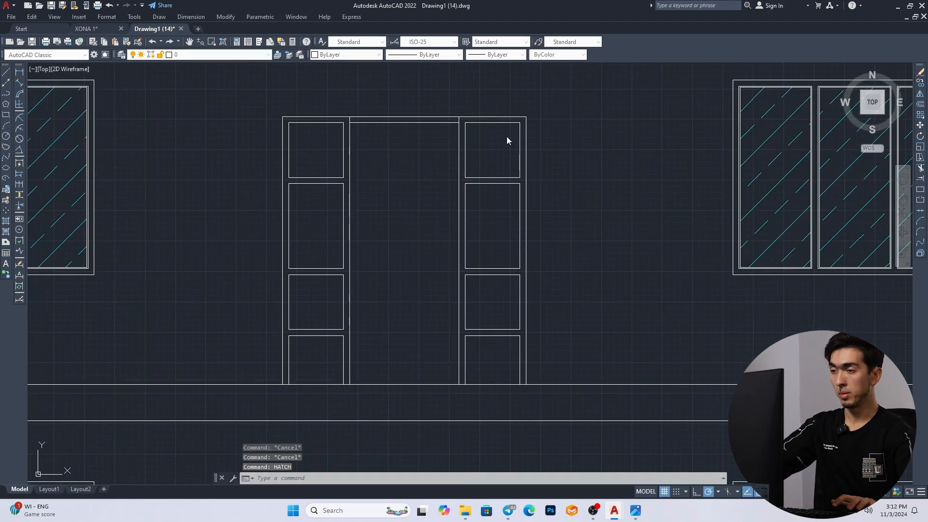
pyautogui.hotkey('alt', 'k')
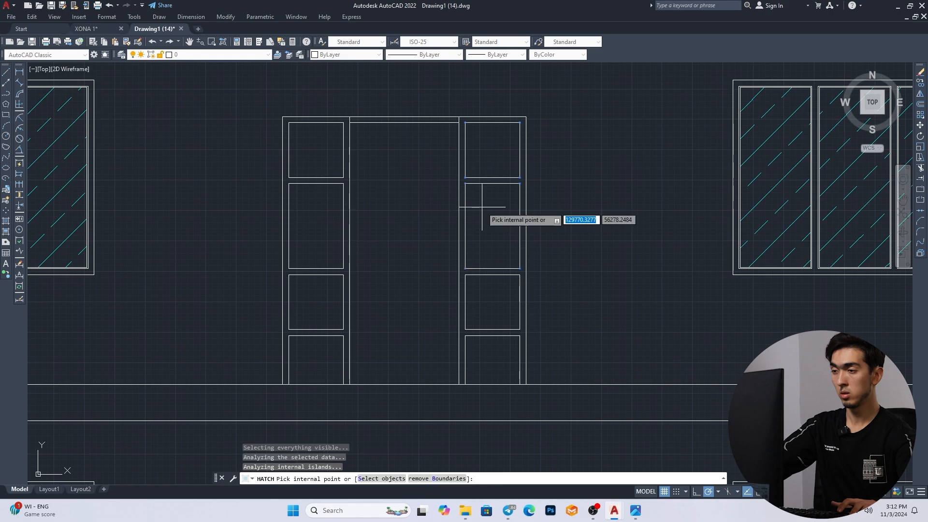
pyautogui.click(317, 232)
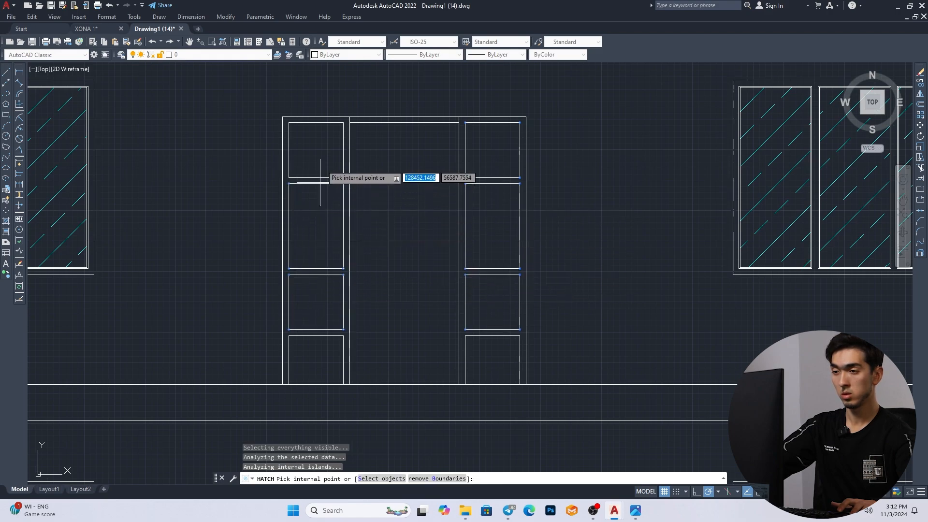
pyautogui.click(318, 153)
pyautogui.press('Return')
pyautogui.press('Return')
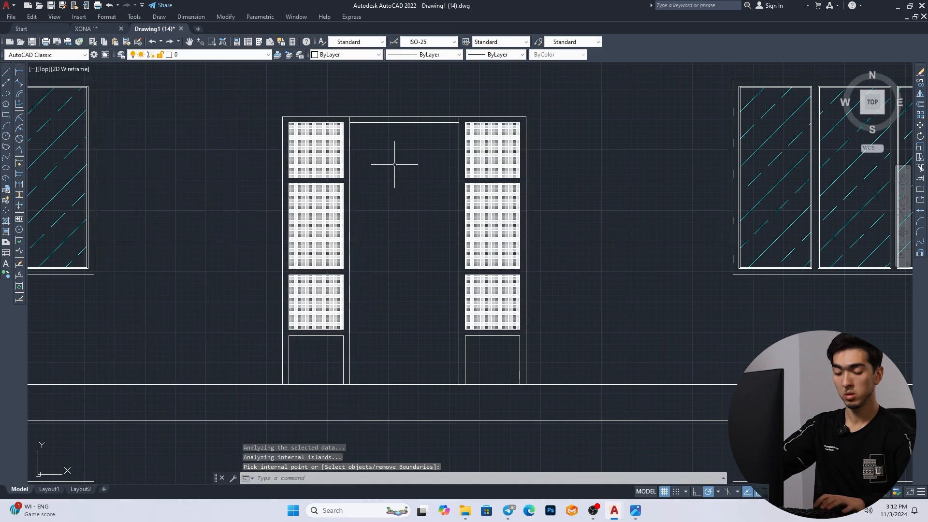
# Match the side panels' hatch to the cyan glass hatch of the neighbouring window.
pyautogui.write('ma')
pyautogui.press('Return')
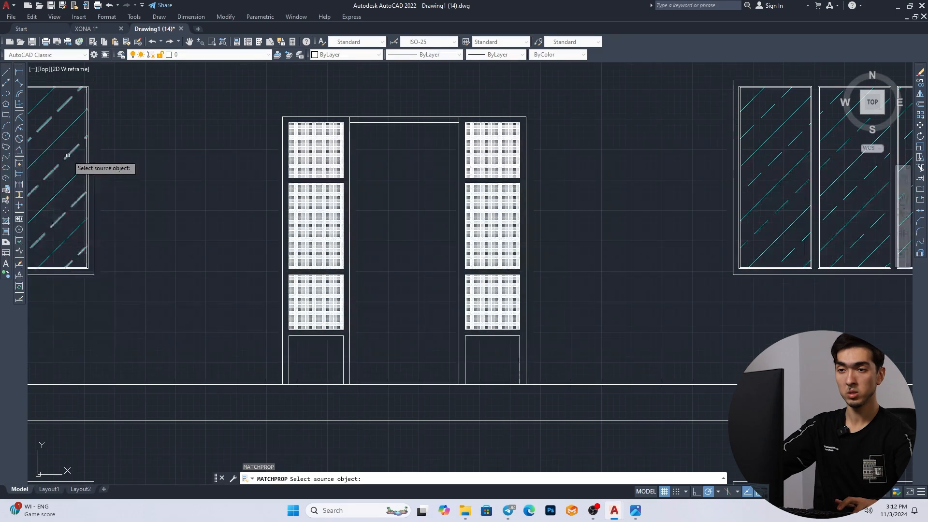
pyautogui.click(67, 155)
pyautogui.click(320, 151)
pyautogui.press('Escape')
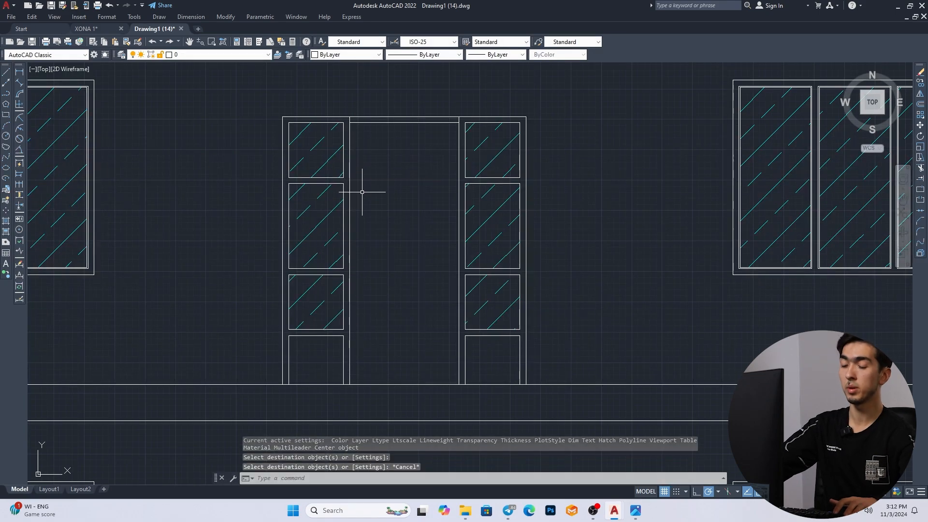
# Offset the top line and both side lines of the middle door leaf 200 inward.
pyautogui.write('o')
pyautogui.press('Return')
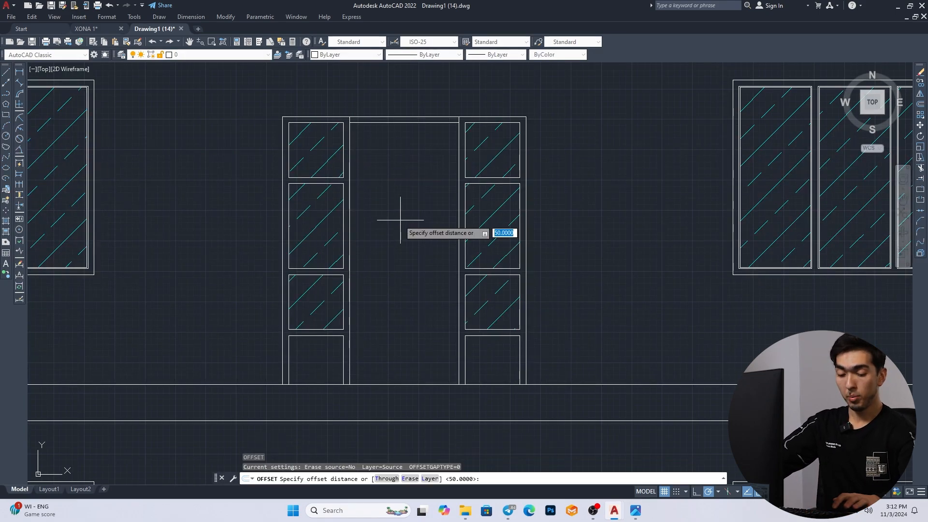
pyautogui.press('Return')
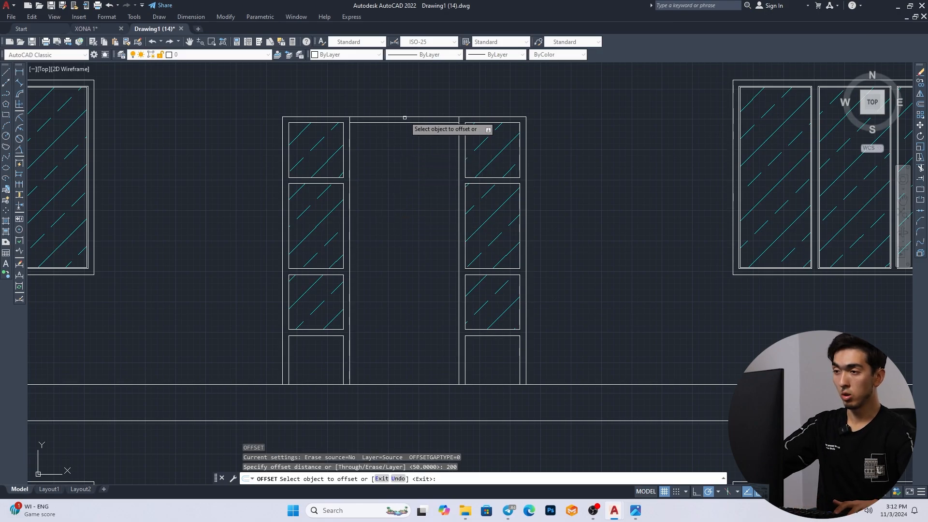
pyautogui.click(403, 123)
pyautogui.click(399, 137)
pyautogui.click(459, 188)
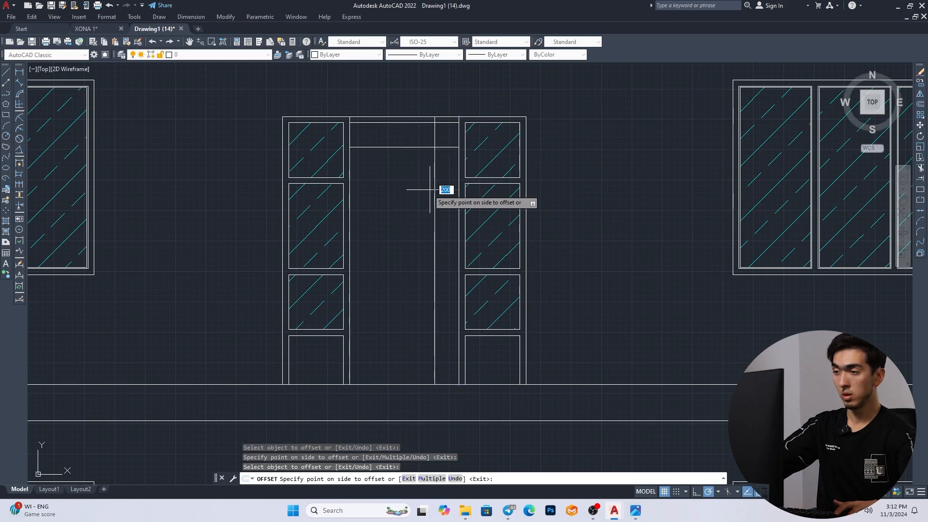
pyautogui.click(430, 193)
pyautogui.click(347, 201)
pyautogui.click(400, 255)
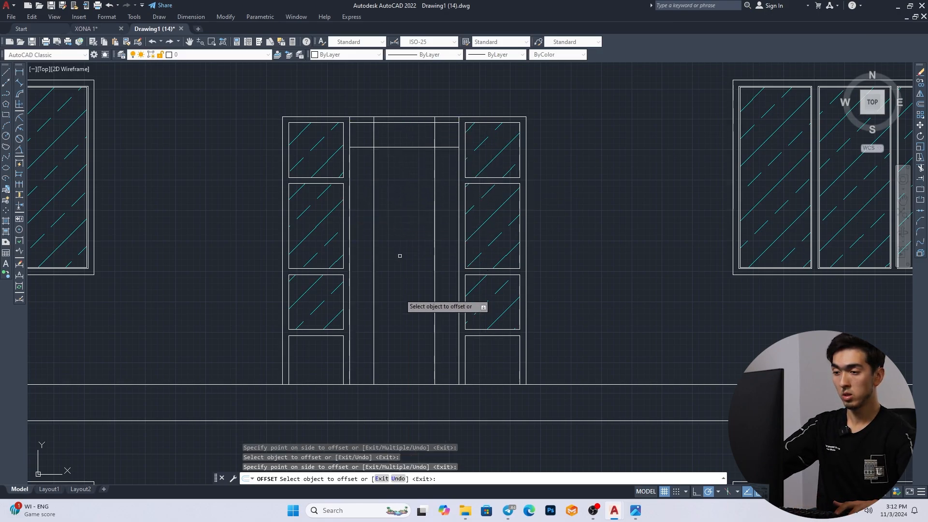
pyautogui.press('Escape')
pyautogui.write('l')
pyautogui.press('Return')
pyautogui.click(435, 385)
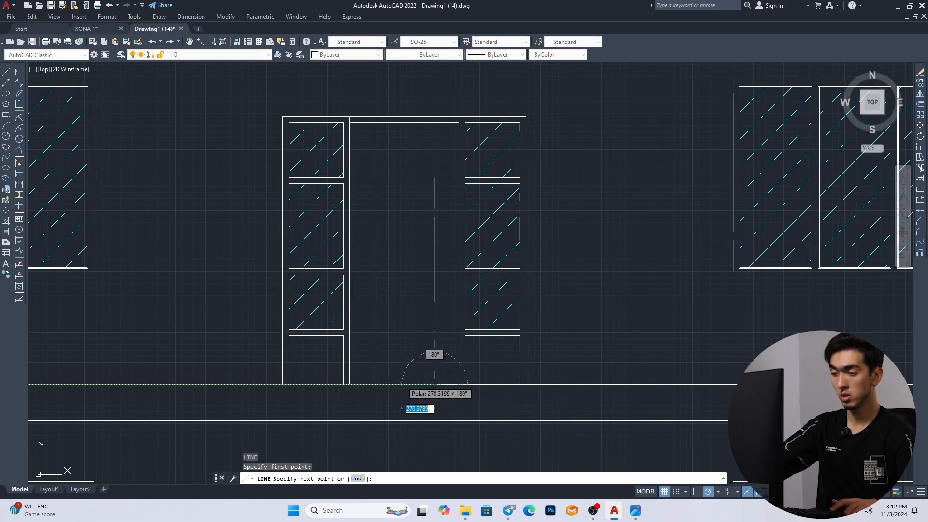
pyautogui.press('Escape')
# Draw a horizontal line between the two inner offset verticals, level with the tops of the lowest side panels.
pyautogui.press('Return')
pyautogui.click(435, 336)
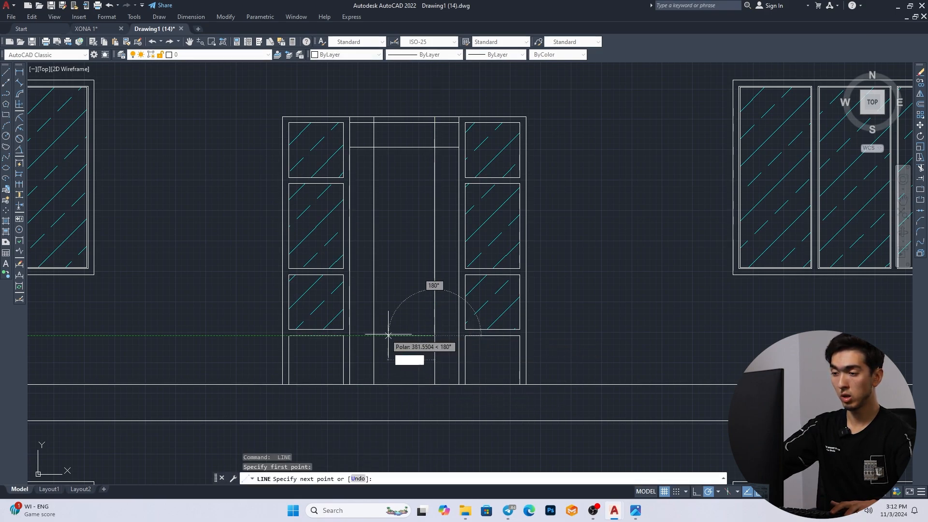
pyautogui.click(373, 335)
pyautogui.press('Escape')
pyautogui.press('Escape')
# Trim the line ends projecting below, above and beside the inner panel, including the stubs in the top frame, leaving a closed rectangle.
pyautogui.write('tr')
pyautogui.press('Return')
pyautogui.click(439, 352)
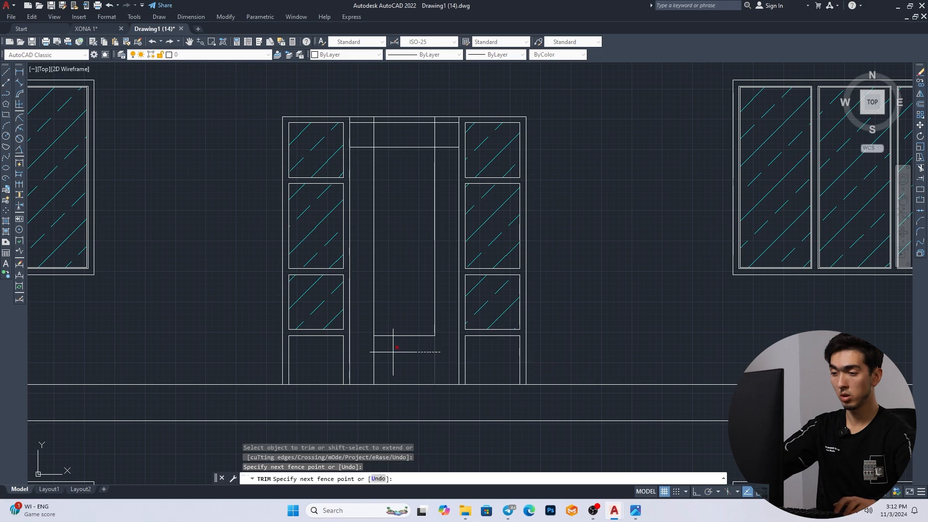
pyautogui.click(358, 351)
pyautogui.moveTo(440, 156); pyautogui.dragTo(433, 135)
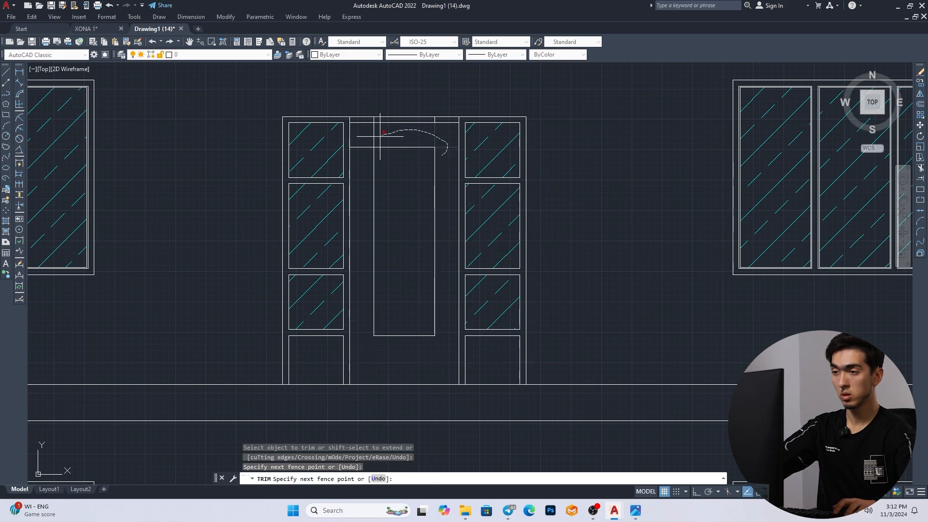
pyautogui.moveTo(360, 144); pyautogui.dragTo(348, 124)
pyautogui.scroll(2, 415, 114)
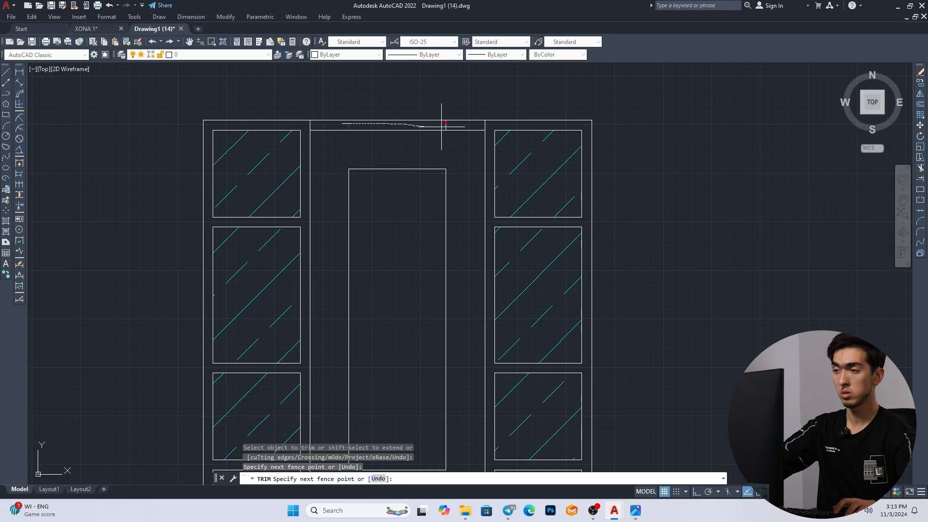
pyautogui.moveTo(441, 125); pyautogui.dragTo(443, 127)
pyautogui.press('Escape')
pyautogui.press('Escape')
pyautogui.scroll(-2, 411, 194)
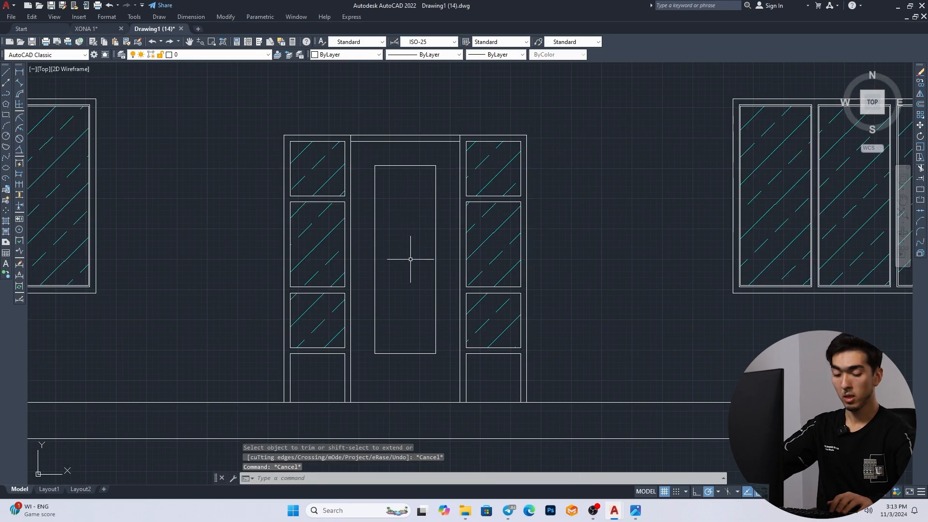
# Fillet both upper corners of the middle door leaf's inner panel with a radius of 250 to form an arched top.
pyautogui.write('f')
pyautogui.press('Return')
pyautogui.write('r')
pyautogui.press('Return')
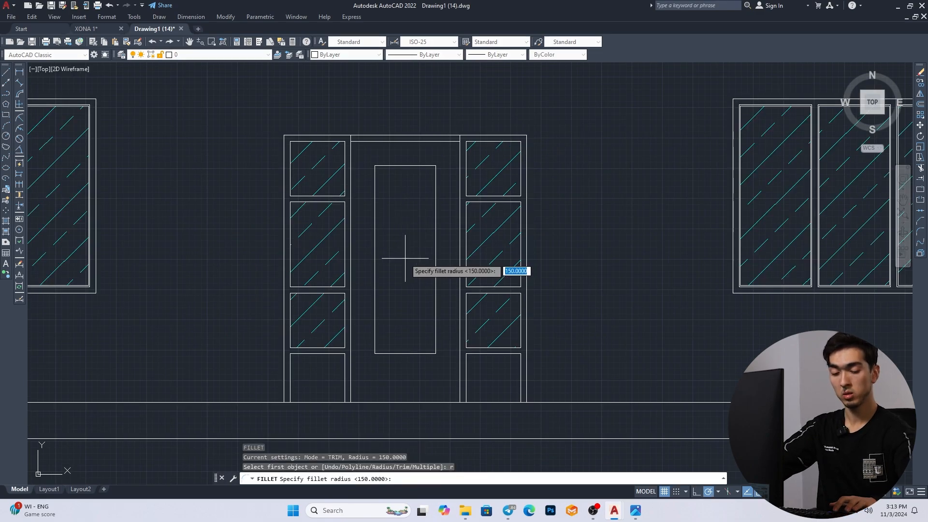
pyautogui.write('250')
pyautogui.press('Return')
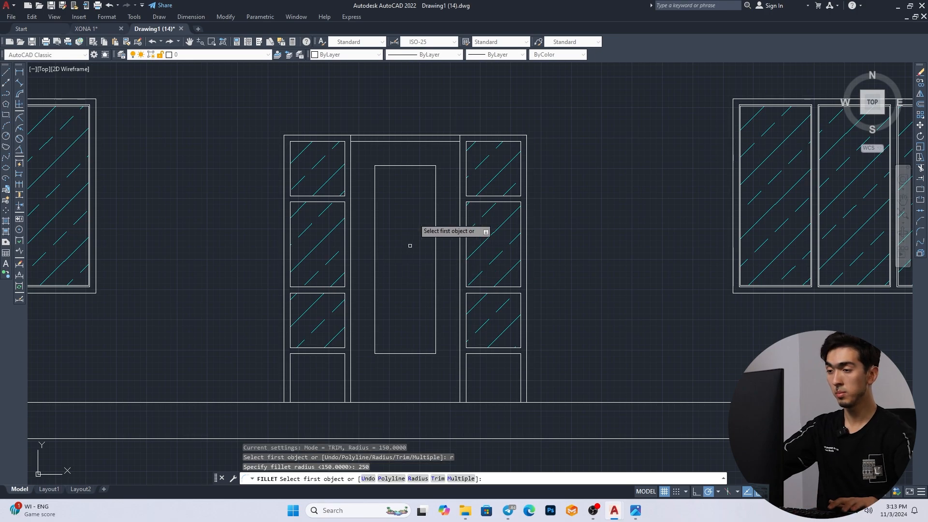
pyautogui.click(435, 184)
pyautogui.click(405, 166)
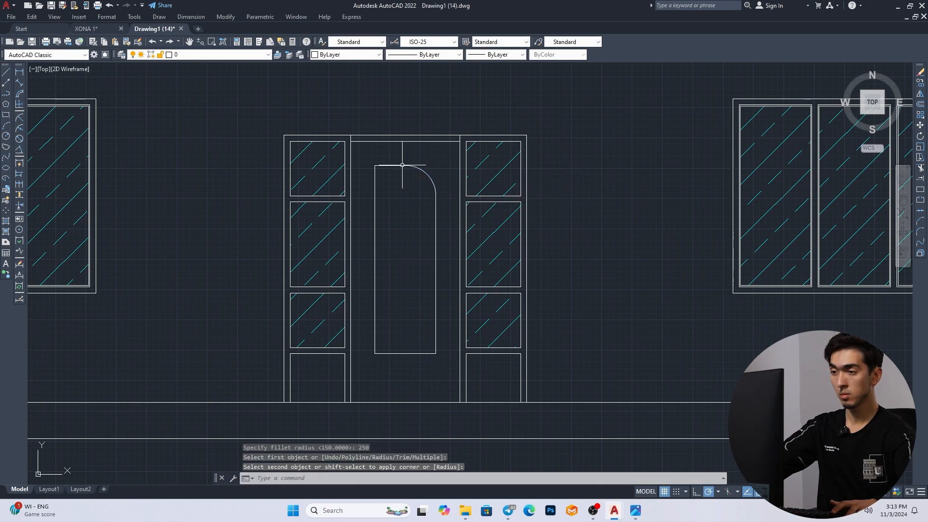
pyautogui.press('Return')
pyautogui.click(376, 194)
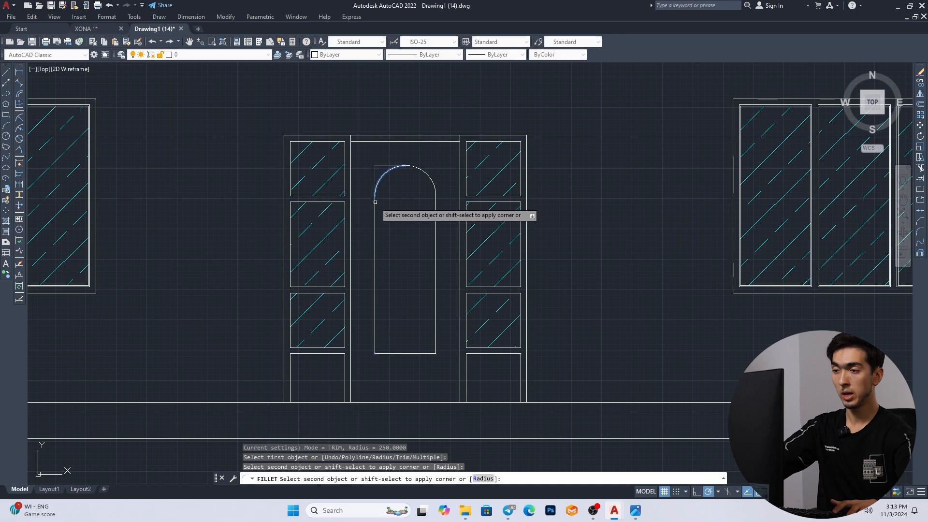
pyautogui.press('Escape')
pyautogui.press('Escape')
# Hatch the inside of the arched panel in the middle door leaf.
pyautogui.press('Return')
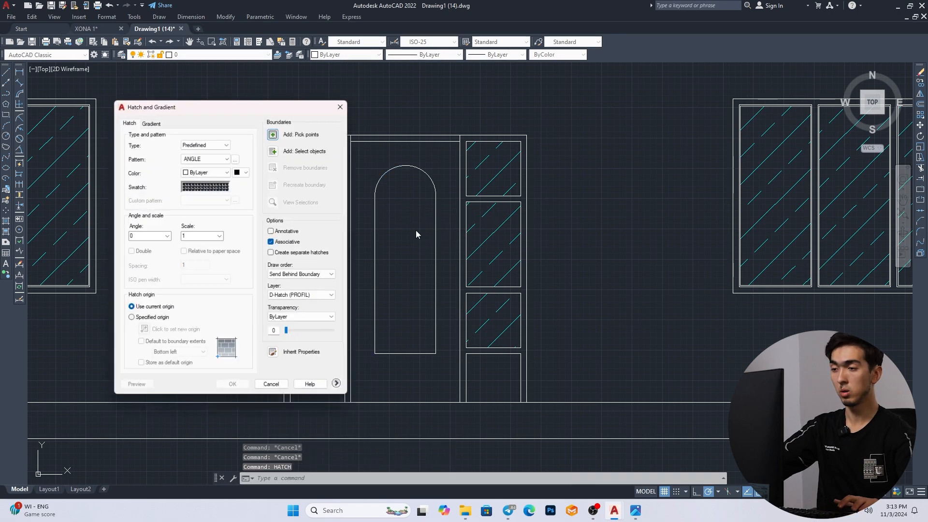
pyautogui.press('Return')
pyautogui.click(408, 227)
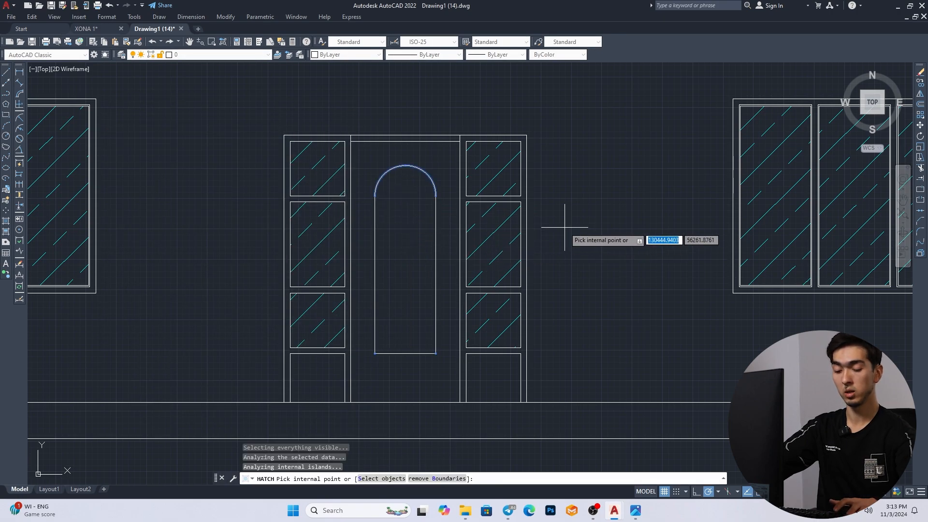
pyautogui.press('Return')
pyautogui.press('Return')
# Match the arched panel's hatch to the cyan glass hatch of the door's side section.
pyautogui.write('ma')
pyautogui.press('Return')
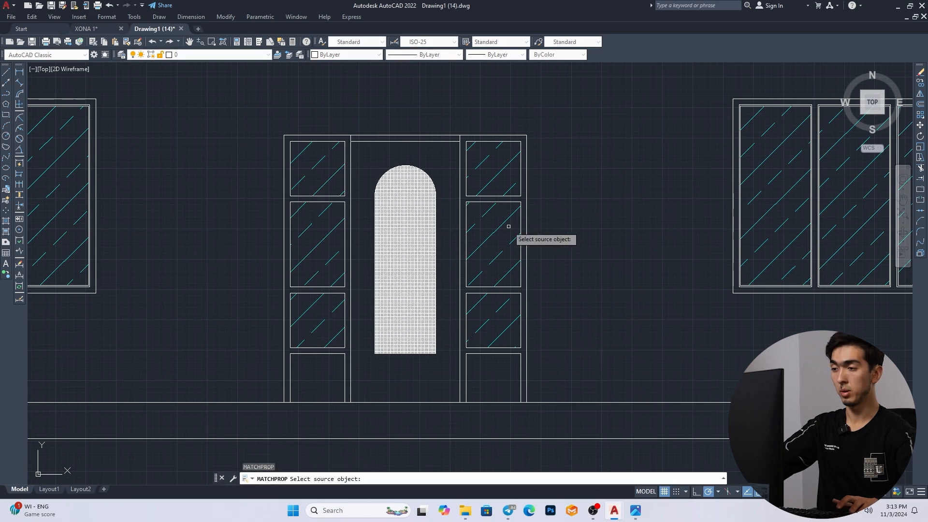
pyautogui.click(504, 225)
pyautogui.scroll(-5, 419, 223)
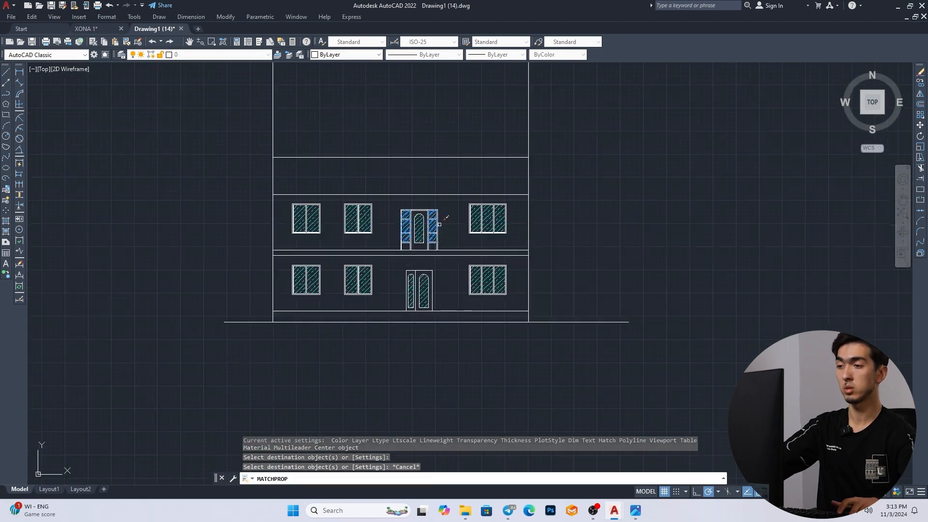
pyautogui.press('Escape')
pyautogui.scroll(4, 439, 232)
pyautogui.scroll(-1, 460, 238)
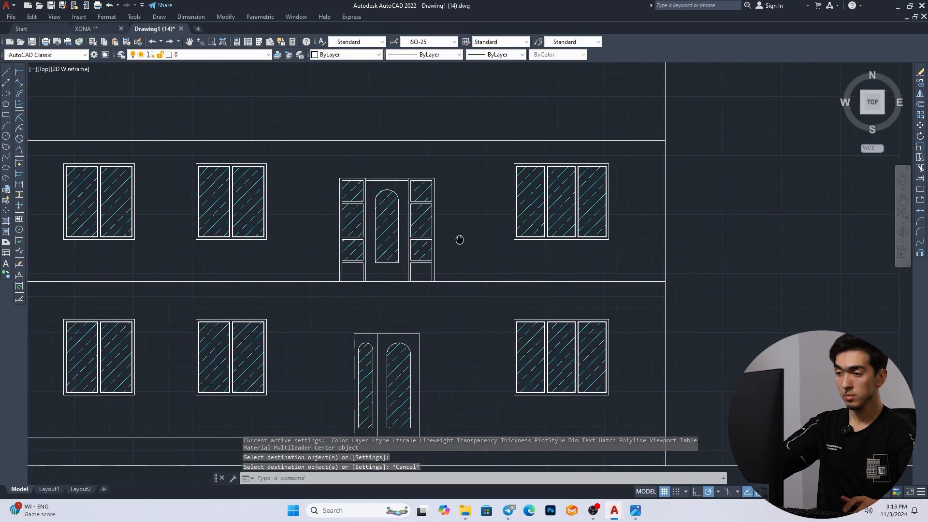